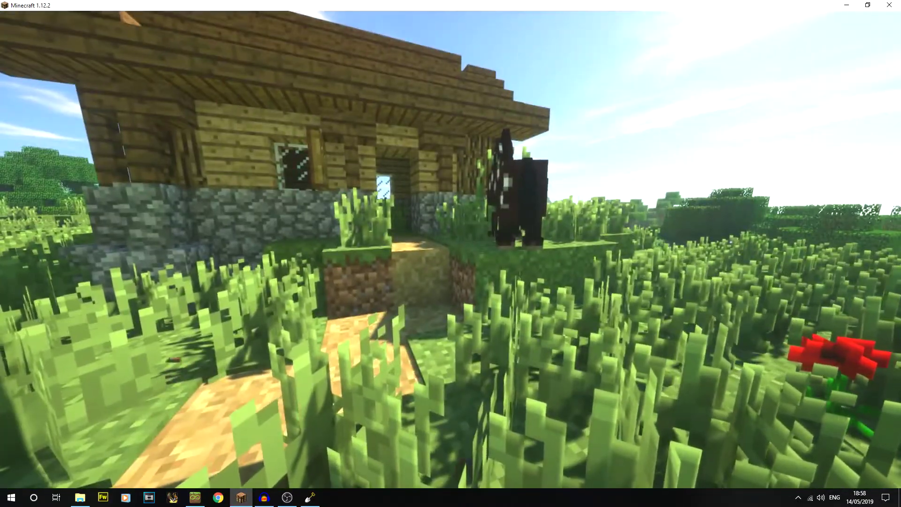
# Step: Leave the Minecraft world for the title screen and switch to WorldPainter
pyautogui.press('Escape')
pyautogui.click(419, 351)
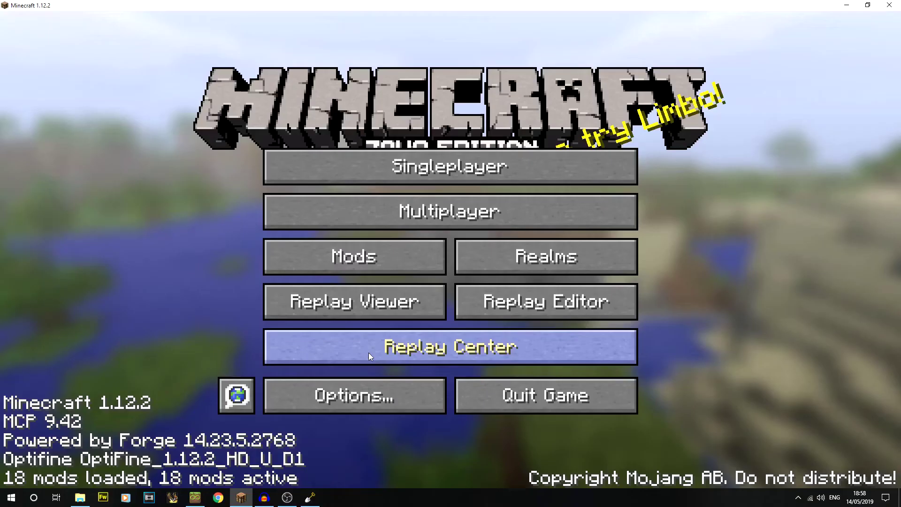
pyautogui.click(316, 498)
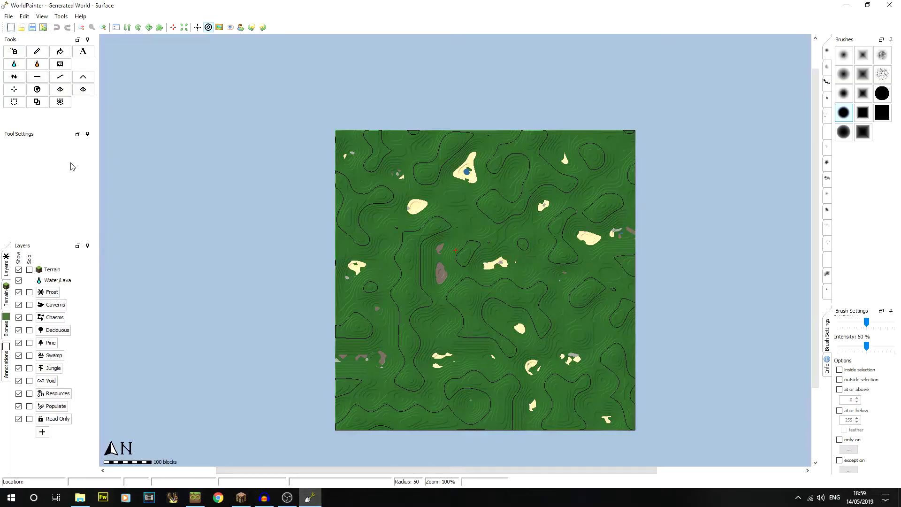
# Step: Start importing a new world from an existing Minecraft map and browse for its level.dat file
pyautogui.click(11, 18)
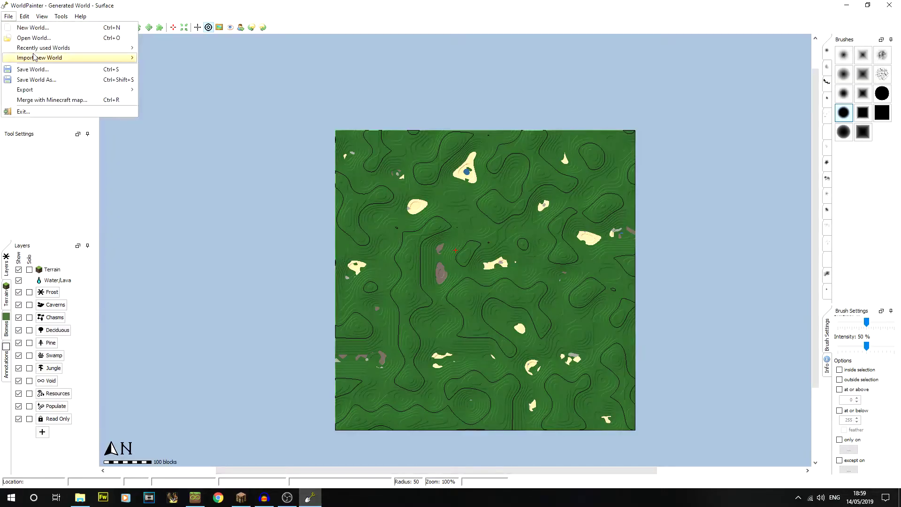
pyautogui.moveTo(34, 57)
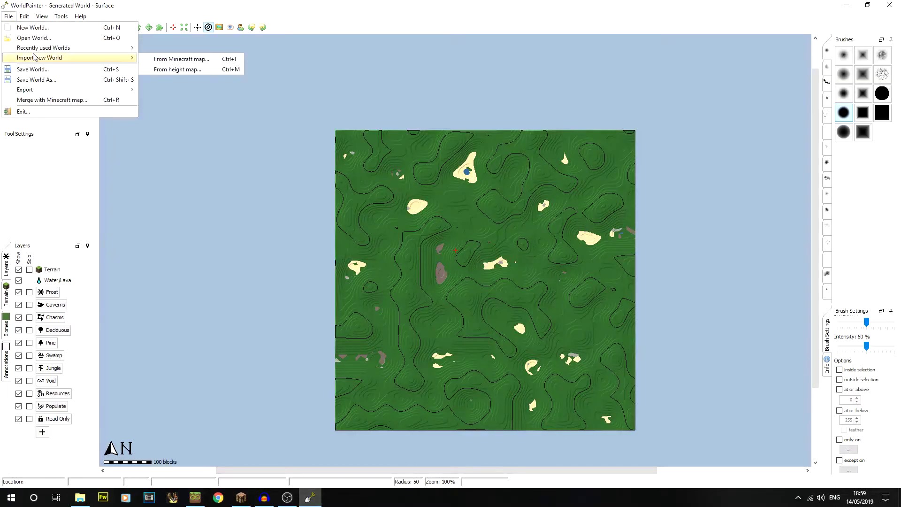
pyautogui.click(167, 61)
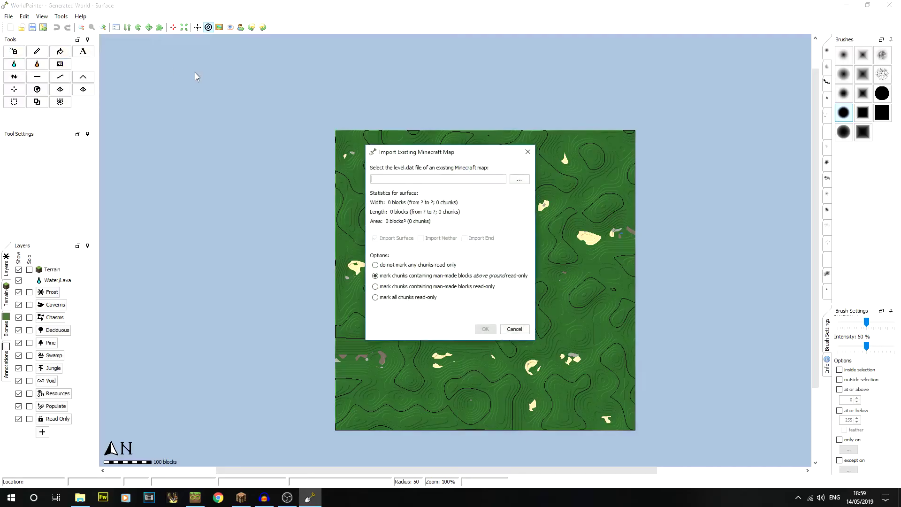
pyautogui.click(519, 182)
pyautogui.click(518, 182)
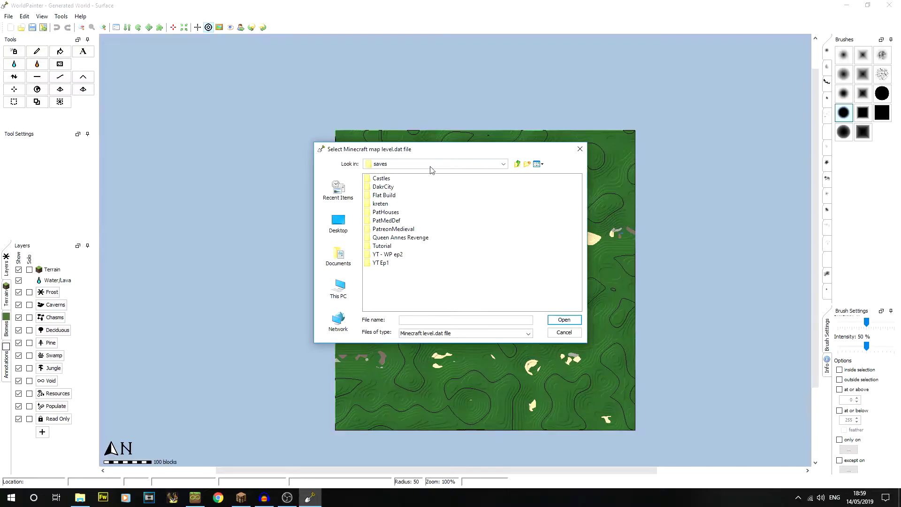
# Step: Choose level.dat of the YT - WP ep2 world in the saves folder of the MultiMC 1.12.2 Vanilla instance
pyautogui.click(419, 165)
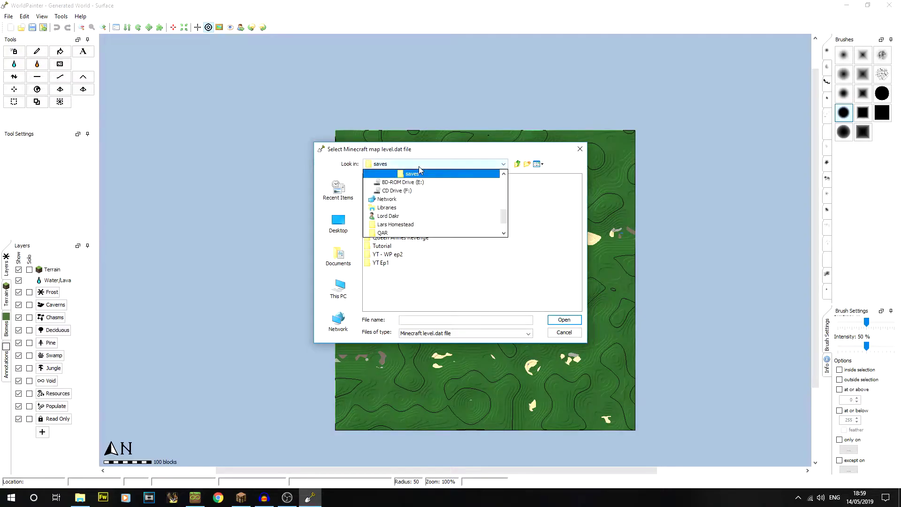
pyautogui.moveTo(508, 207); pyautogui.dragTo(508, 209)
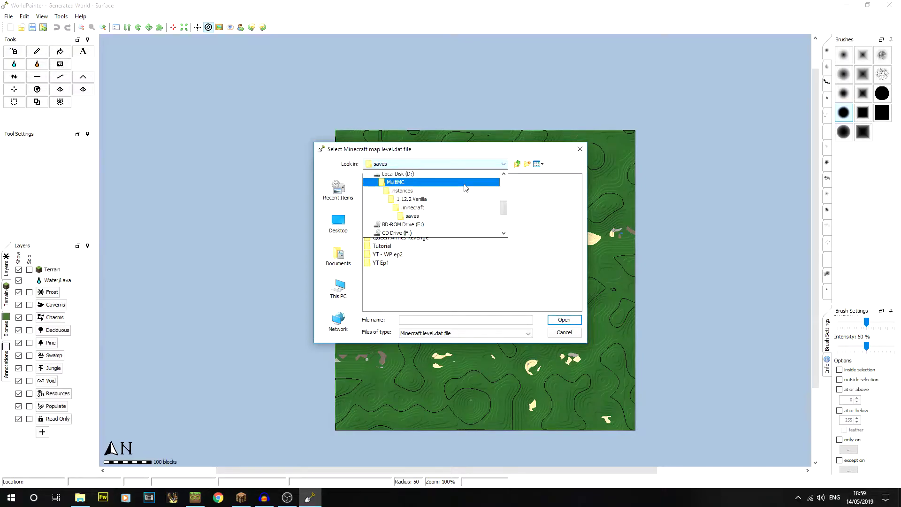
pyautogui.click(455, 216)
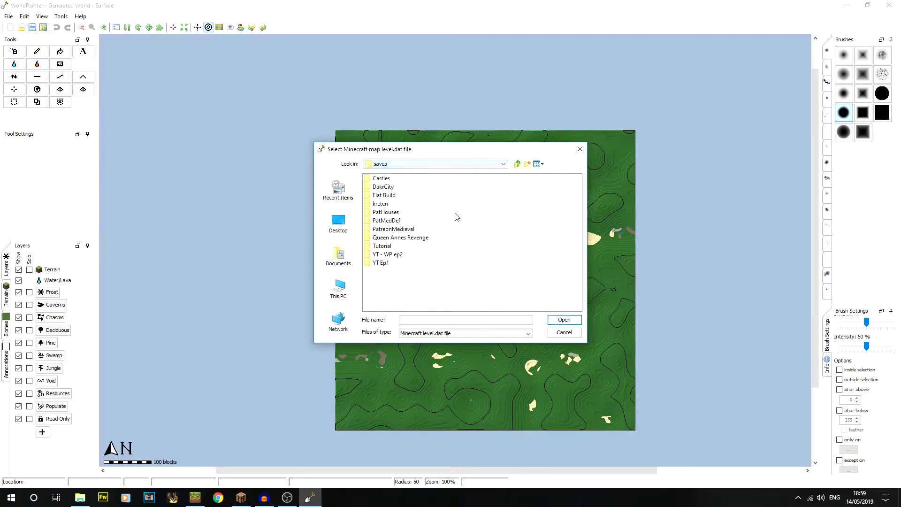
pyautogui.doubleClick(399, 255)
pyautogui.click(393, 240)
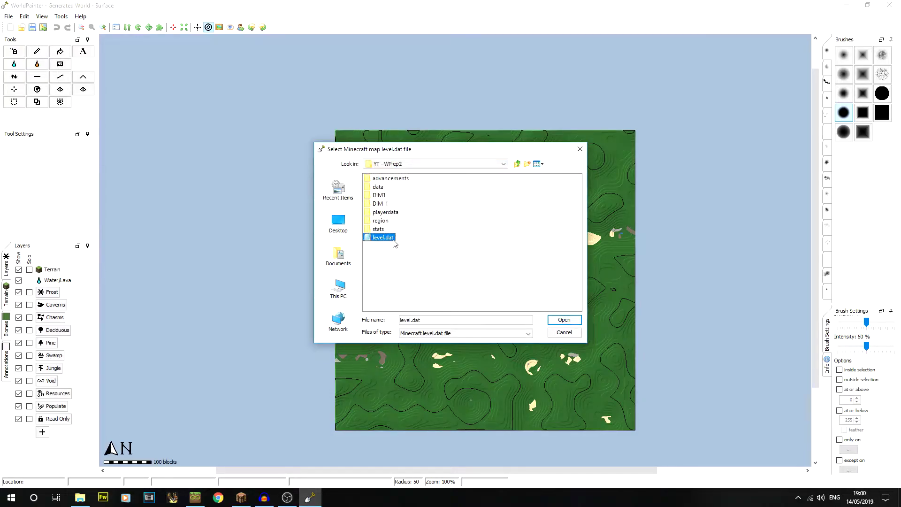
pyautogui.click(564, 320)
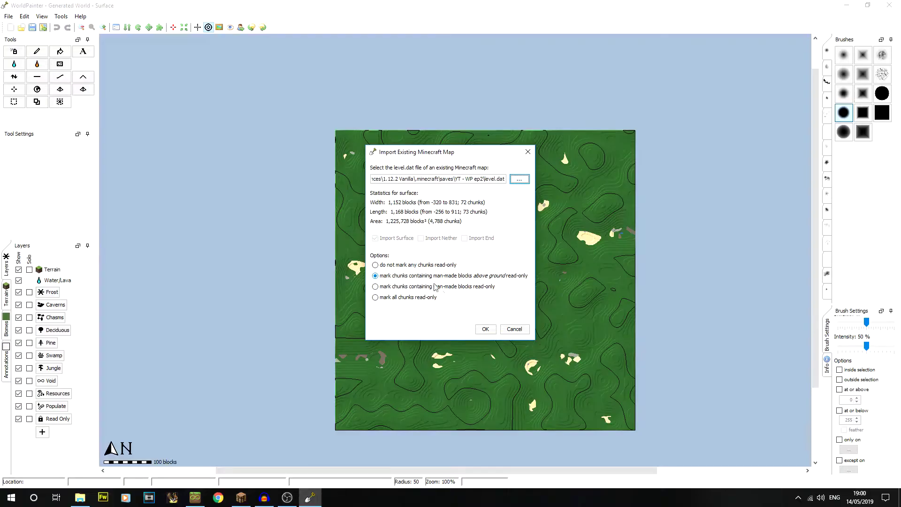
# Step: Import the map with chunks containing man-made blocks above ground marked read-only
pyautogui.click(474, 288)
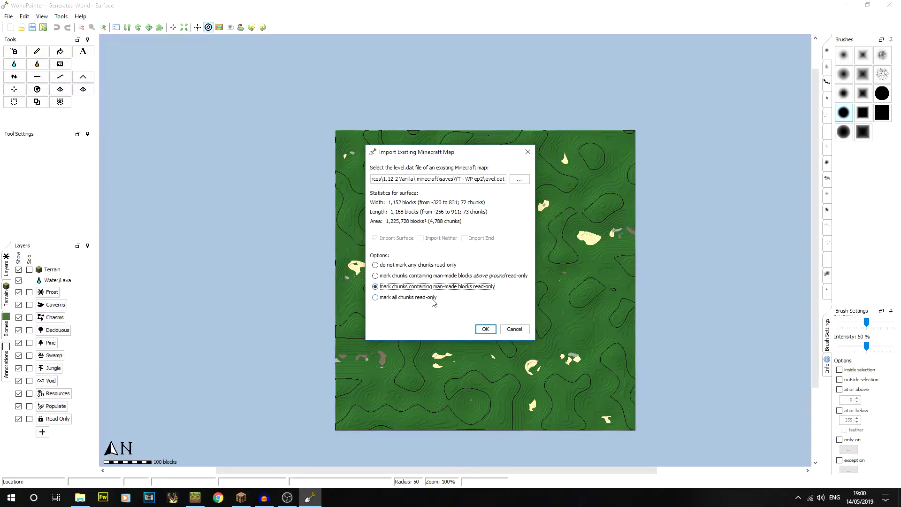
pyautogui.click(459, 276)
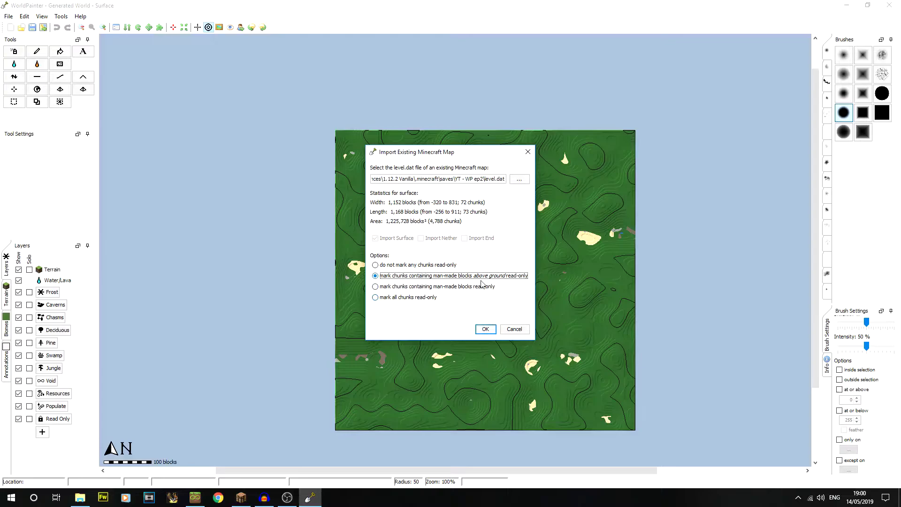
pyautogui.click(485, 330)
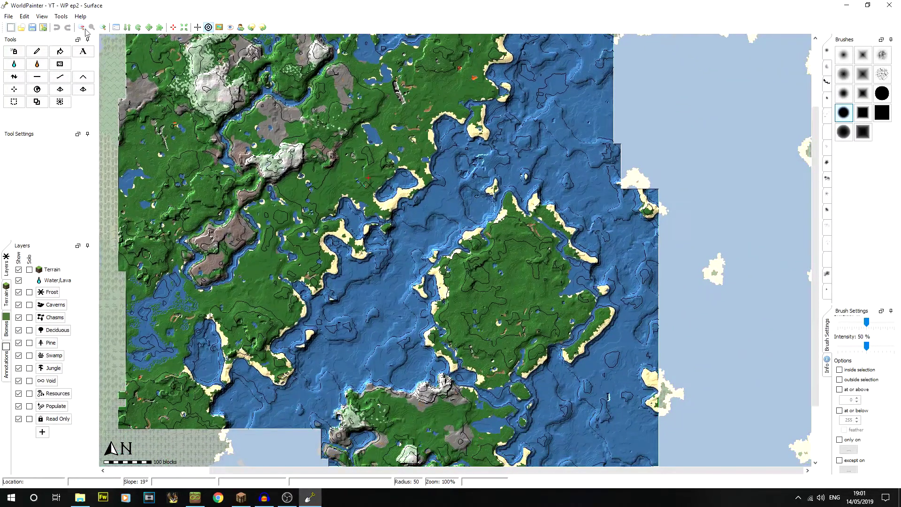
# Step: Examine the imported area and the surrounding ungenerated land and ocean in the overview at 50% zoom
pyautogui.click(84, 30)
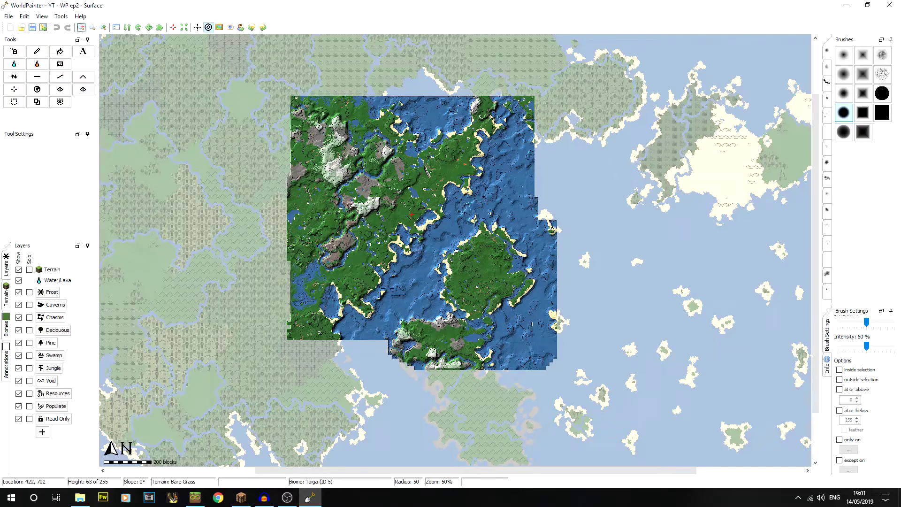
pyautogui.moveTo(473, 190); pyautogui.dragTo(325, 302, button='middle')
pyautogui.moveTo(472, 133); pyautogui.dragTo(467, 363, button='middle')
pyautogui.moveTo(330, 278); pyautogui.dragTo(555, 420, button='middle')
pyautogui.moveTo(402, 386); pyautogui.dragTo(647, 275, button='middle')
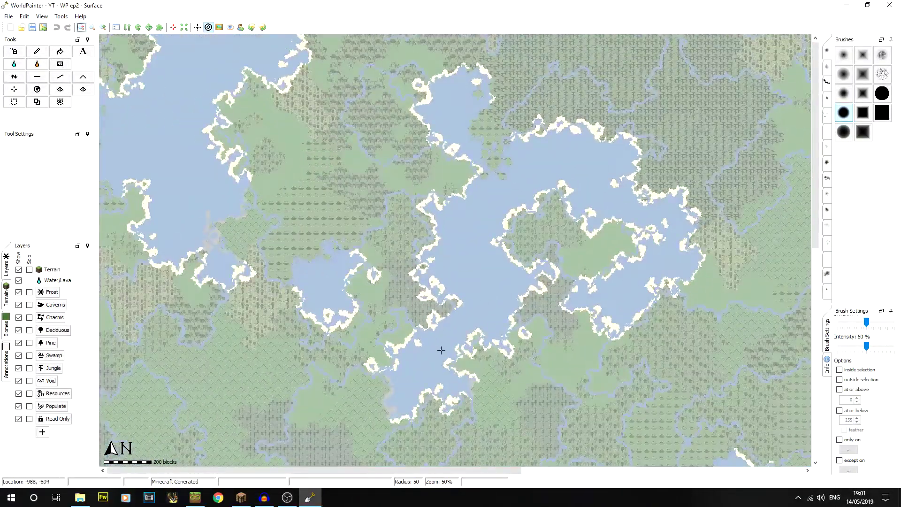
pyautogui.moveTo(537, 390); pyautogui.dragTo(698, 284, button='middle')
pyautogui.moveTo(464, 423); pyautogui.dragTo(643, 255, button='middle')
pyautogui.moveTo(634, 397); pyautogui.dragTo(388, 183, button='middle')
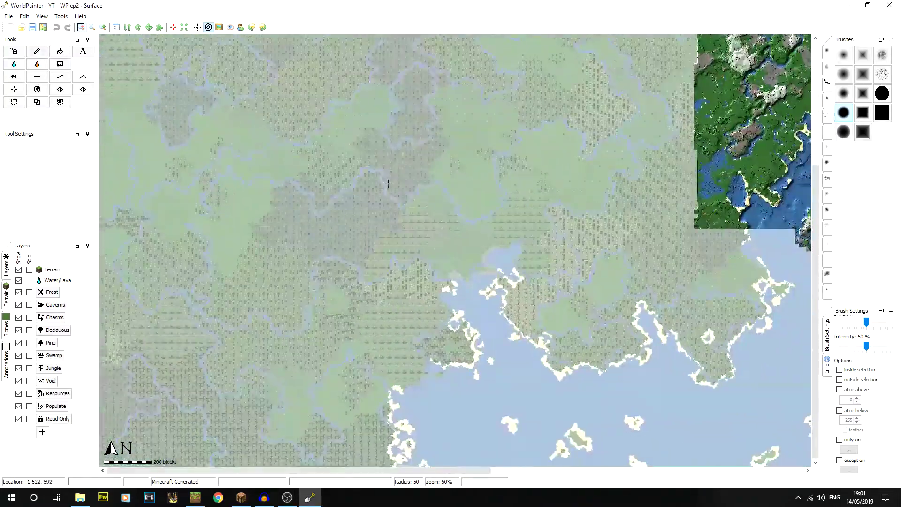
pyautogui.moveTo(664, 313); pyautogui.dragTo(342, 283, button='middle')
pyautogui.moveTo(460, 270); pyautogui.dragTo(585, 261, button='middle')
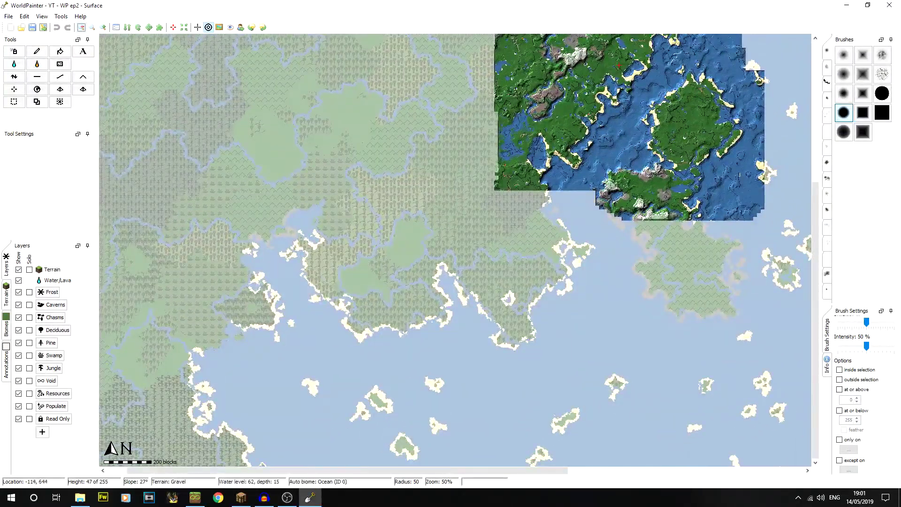
pyautogui.moveTo(695, 264); pyautogui.dragTo(582, 261, button='middle')
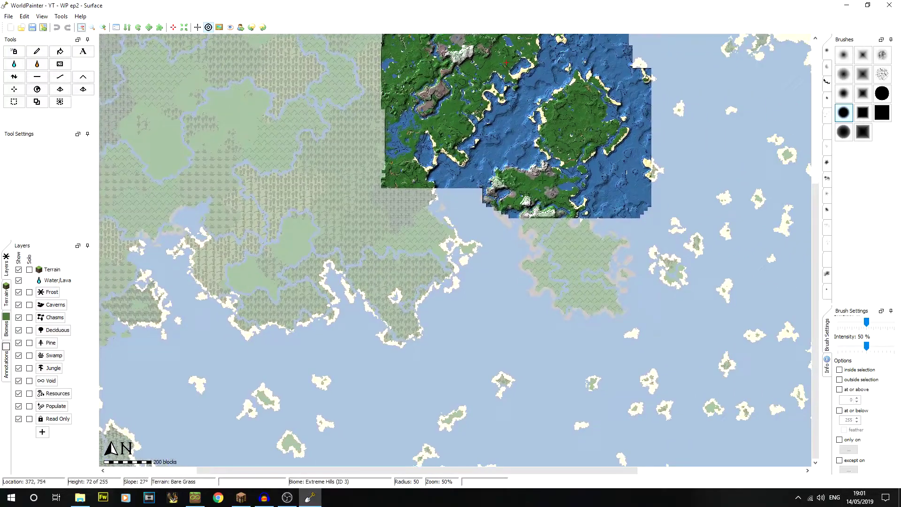
pyautogui.moveTo(613, 235); pyautogui.dragTo(437, 112, button='middle')
pyautogui.moveTo(325, 166); pyautogui.dragTo(718, 402, button='middle')
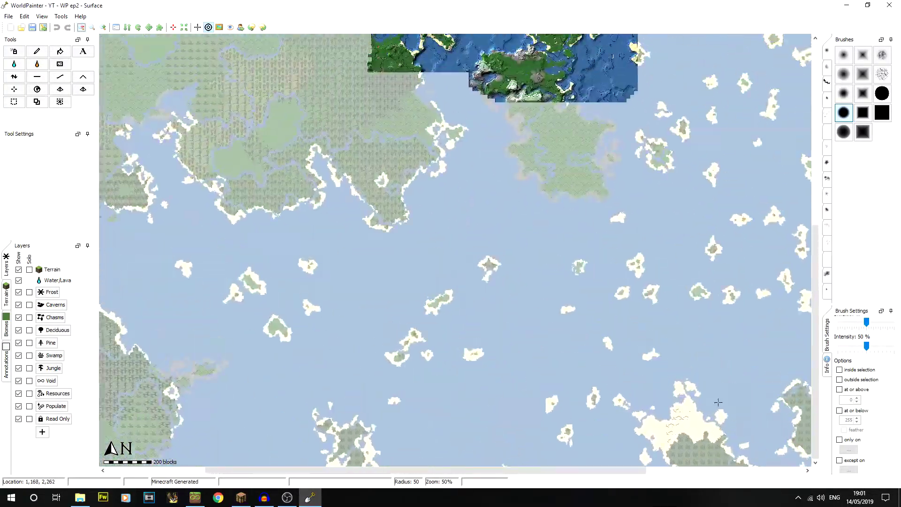
pyautogui.moveTo(493, 136); pyautogui.dragTo(438, 342, button='middle')
pyautogui.moveTo(441, 266); pyautogui.dragTo(426, 322, button='middle')
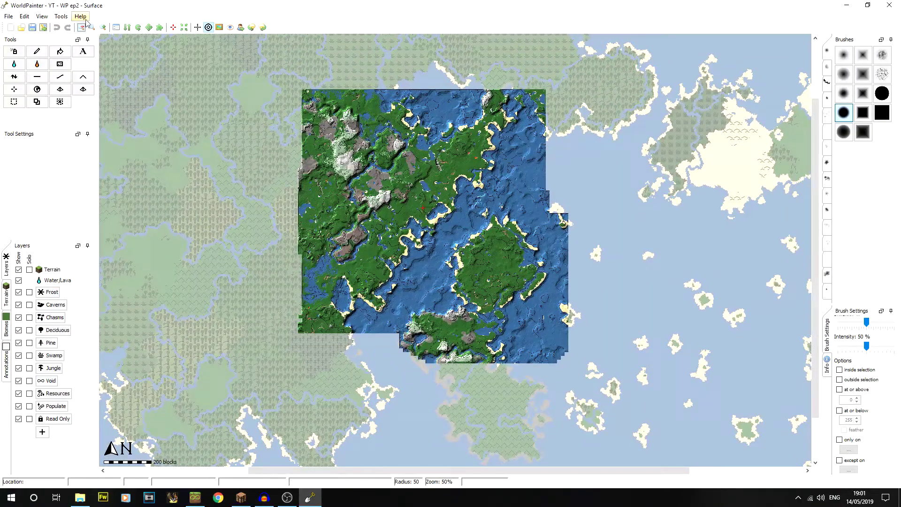
# Step: Inspect the imported terrain at 100% zoom and the read-only chunks near the lake at 400%
pyautogui.click(101, 29)
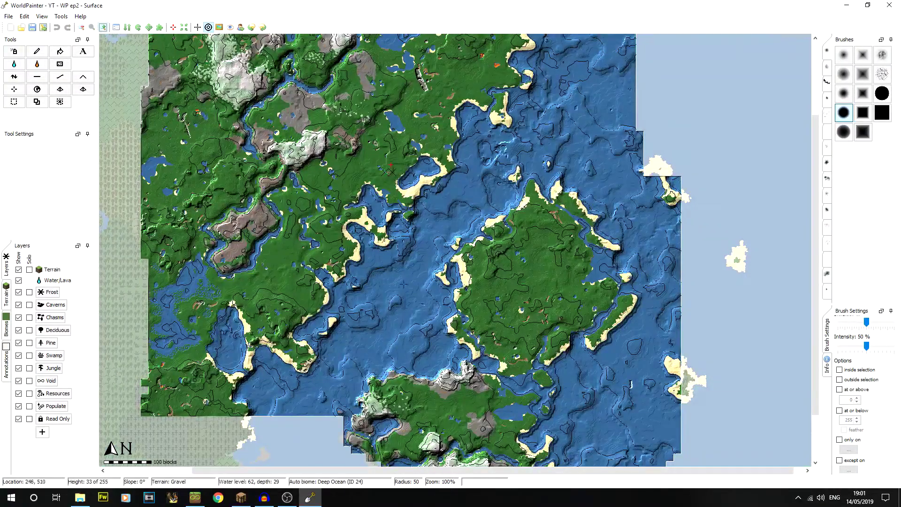
pyautogui.moveTo(206, 154); pyautogui.dragTo(496, 283, button='middle')
pyautogui.moveTo(352, 321); pyautogui.dragTo(167, 155, button='middle')
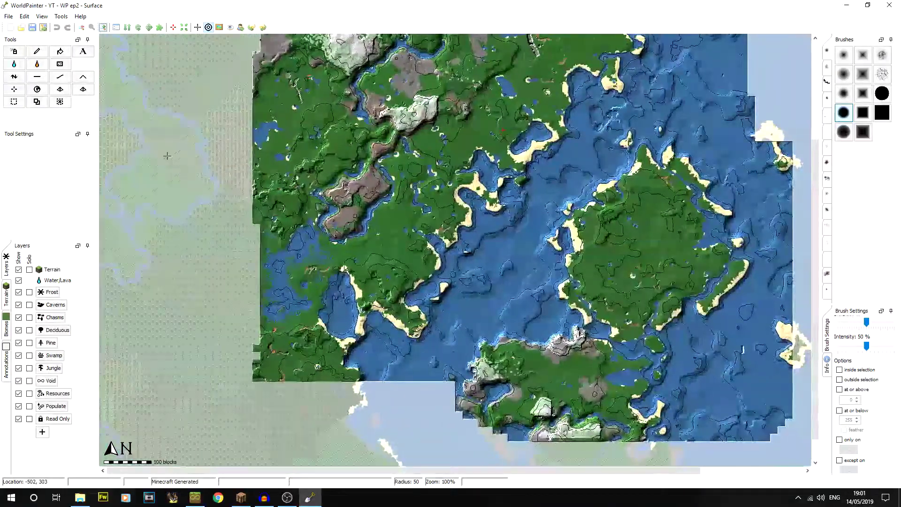
pyautogui.moveTo(525, 233); pyautogui.dragTo(476, 272, button='middle')
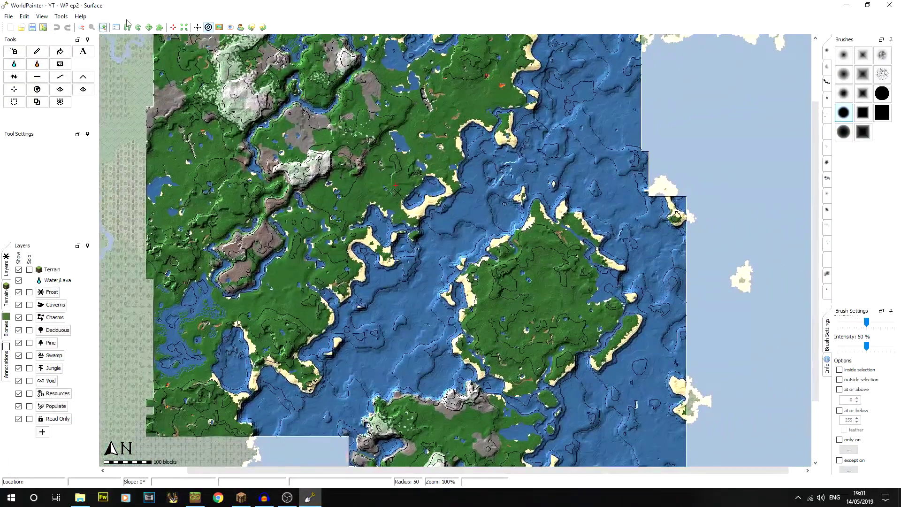
pyautogui.click(98, 28)
pyautogui.click(98, 28)
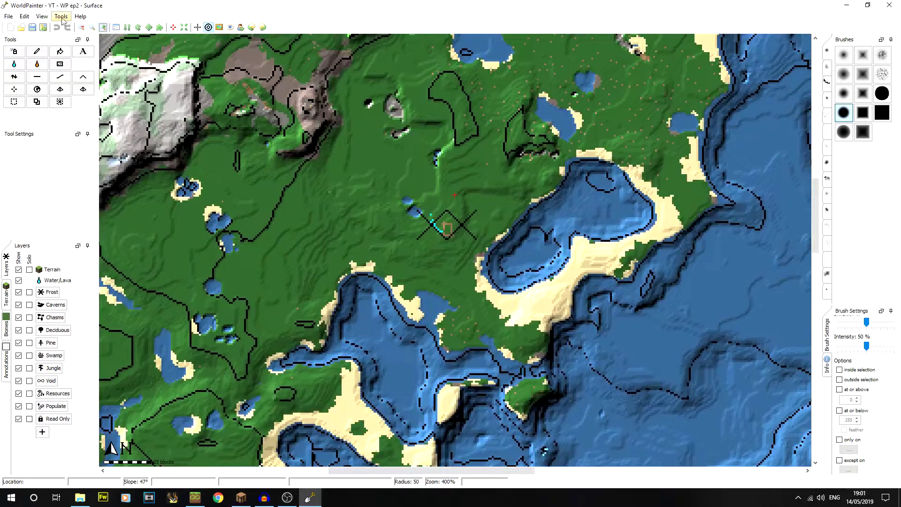
# Step: Examine the terrain around the read-only chunks in the 3D view, and close that view
pyautogui.click(42, 16)
pyautogui.click(99, 167)
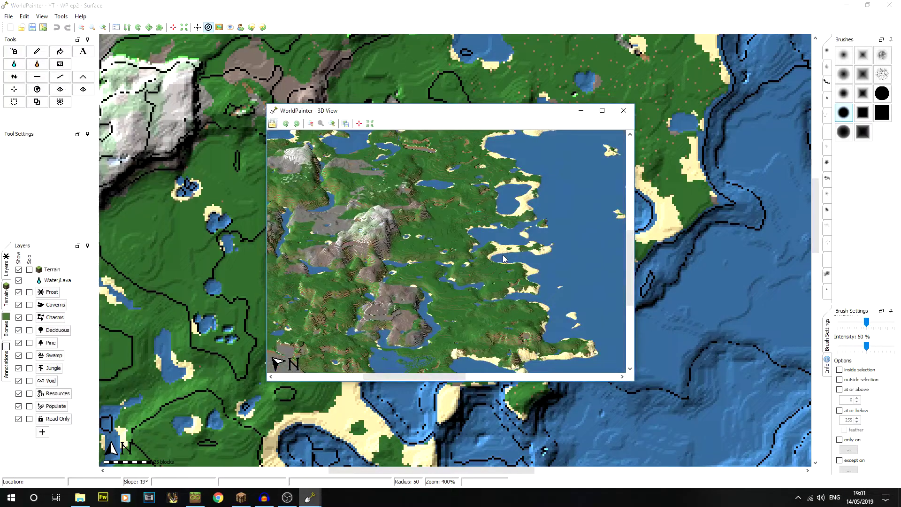
pyautogui.scroll(1, 504, 258)
pyautogui.moveTo(559, 336); pyautogui.dragTo(523, 349)
pyautogui.moveTo(443, 154); pyautogui.dragTo(402, 195)
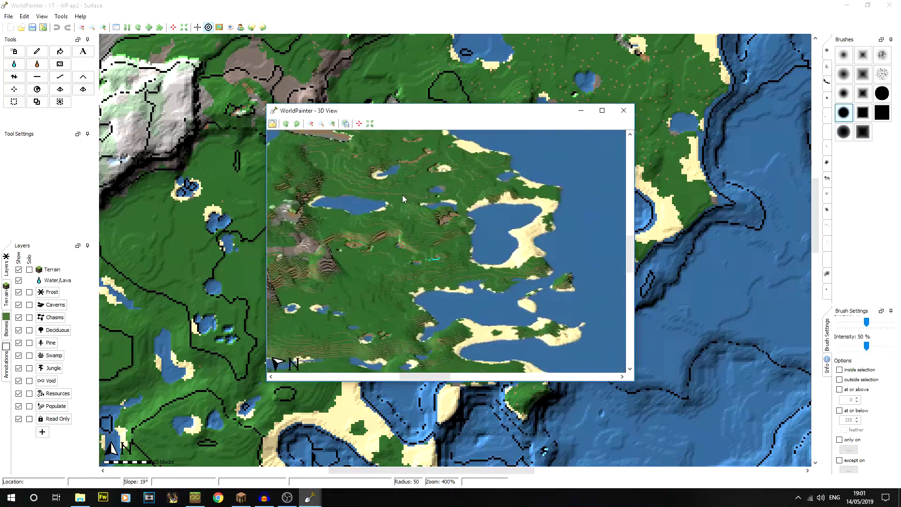
pyautogui.scroll(5, 472, 246)
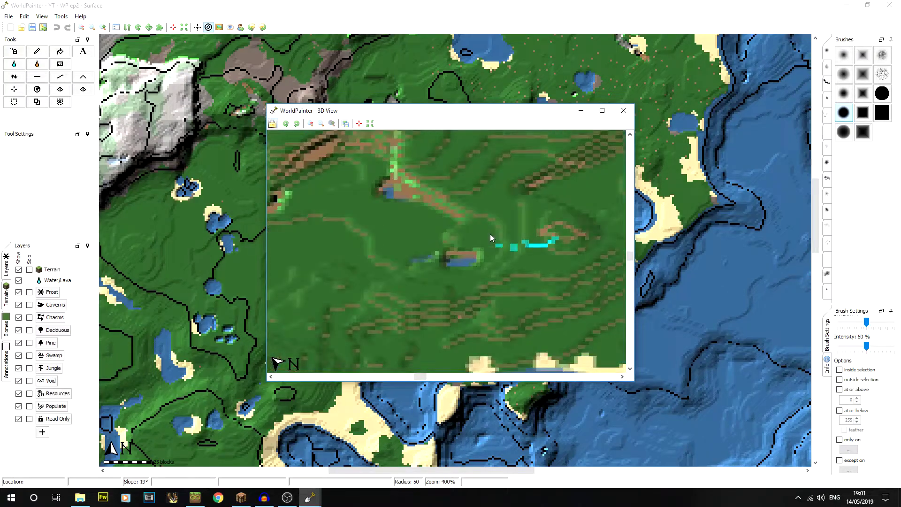
pyautogui.moveTo(543, 247); pyautogui.dragTo(475, 252)
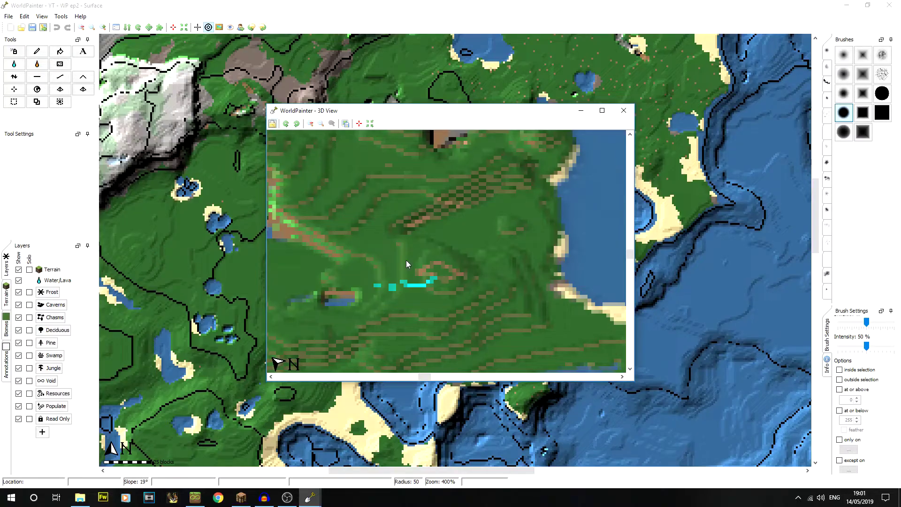
pyautogui.click(623, 111)
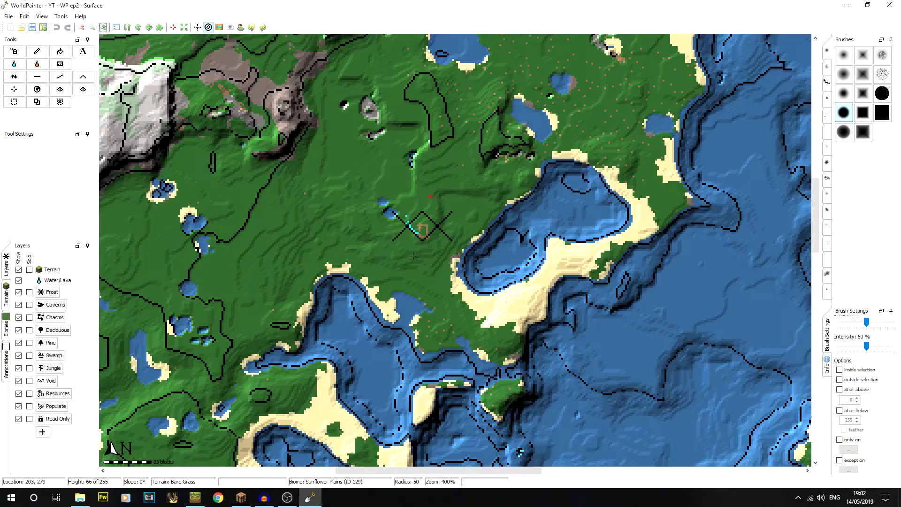
# Step: Set up the Height tool with the first brush in the third row of the Canyons set at radius 86
pyautogui.moveTo(428, 253); pyautogui.dragTo(538, 264, button='middle')
pyautogui.click(14, 77)
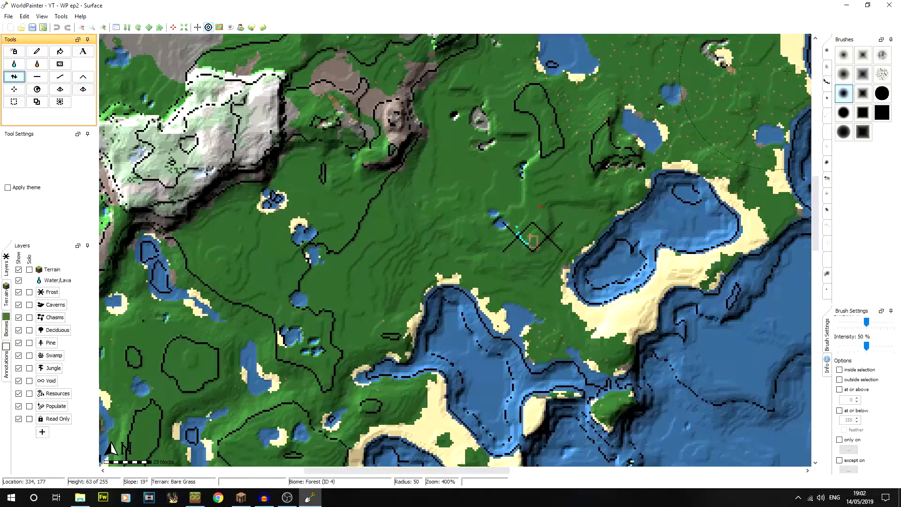
pyautogui.click(827, 69)
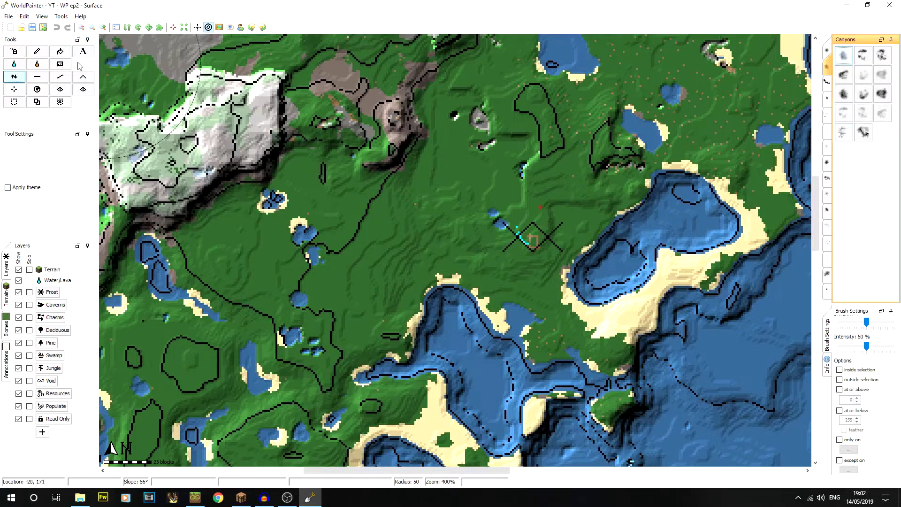
pyautogui.click(843, 100)
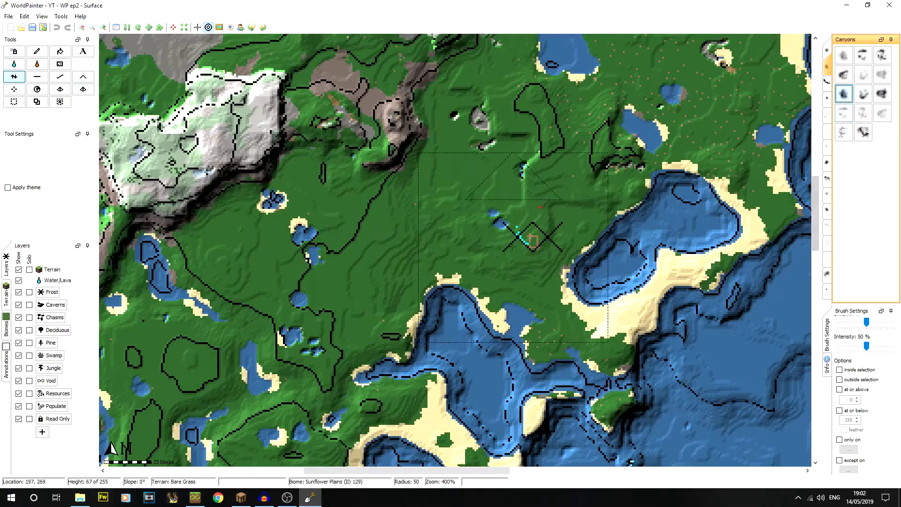
pyautogui.scroll(-6, 557, 224)
# Step: Try raising the terrain over the read-only chunks beside the lake with the canyon brush, and undo the edit
pyautogui.click(558, 215)
pyautogui.click(558, 215)
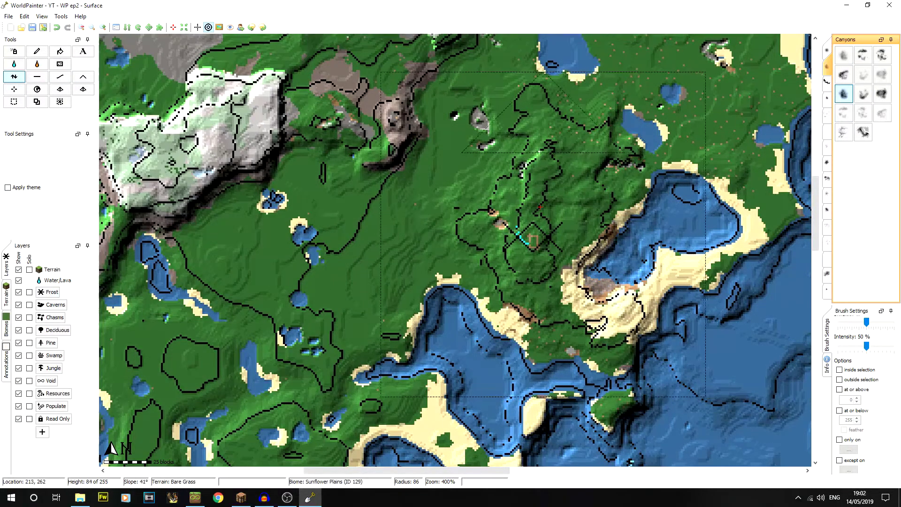
pyautogui.click(60, 29)
pyautogui.moveTo(624, 239); pyautogui.dragTo(371, 300, button='middle')
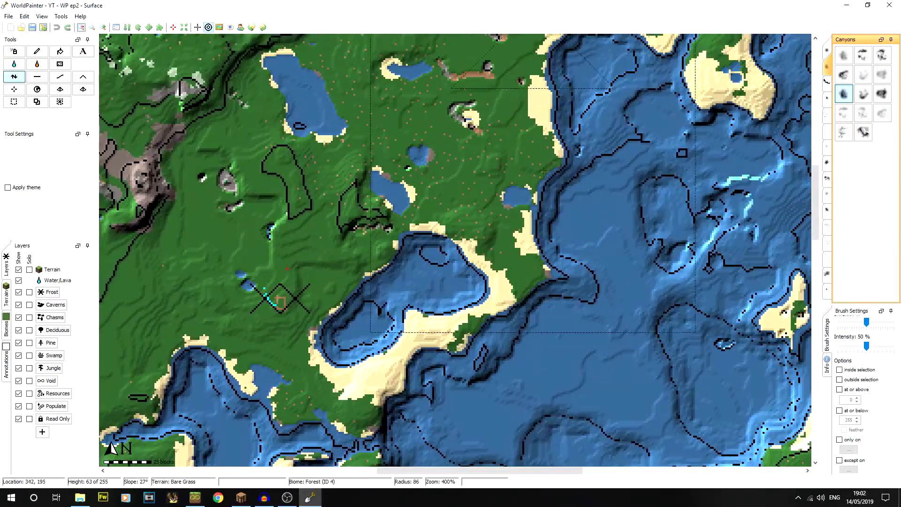
# Step: Raise a mountain on the grassland north of the lake with the canyon brush at 100% intensity, varying the radius between strokes
pyautogui.moveTo(866, 346); pyautogui.dragTo(894, 346)
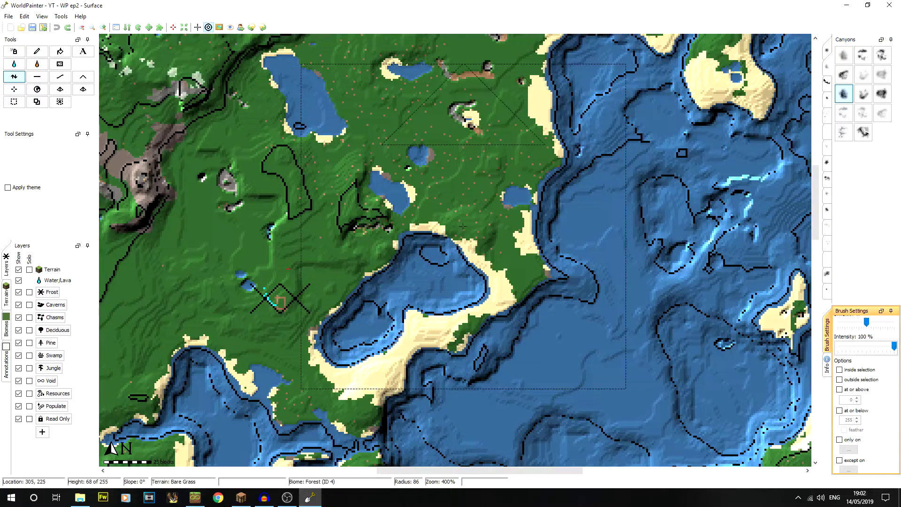
pyautogui.moveTo(457, 202)
pyautogui.mouseDown(button='middle')
pyautogui.moveTo(603, 269)
pyautogui.moveTo(535, 146)
pyautogui.mouseUp(button='middle')
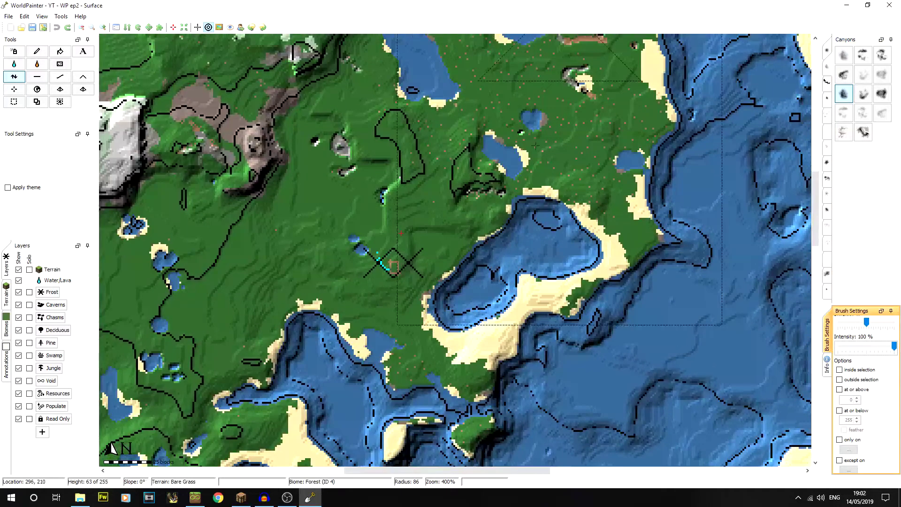
pyautogui.click(83, 29)
pyautogui.moveTo(504, 187); pyautogui.dragTo(501, 258, button='middle')
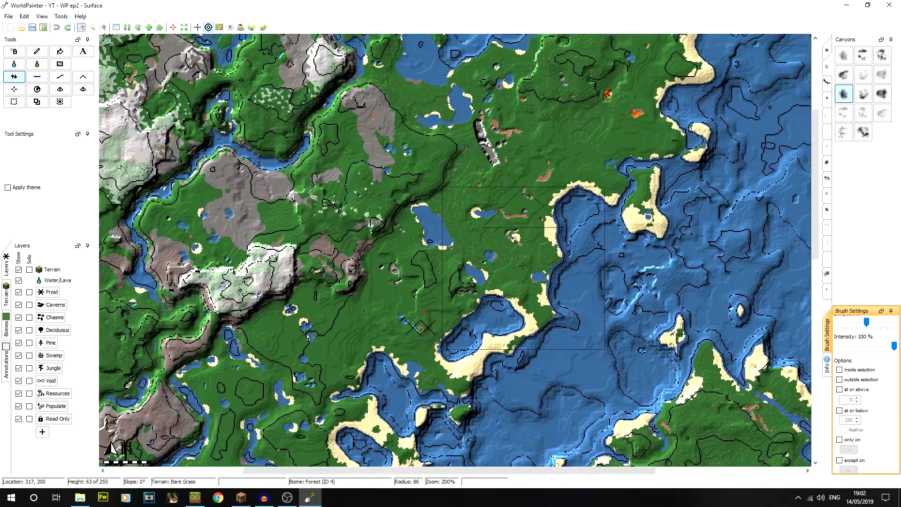
pyautogui.scroll(-4, 500, 259)
pyautogui.scroll(-1, 510, 257)
pyautogui.moveTo(514, 220)
pyautogui.mouseDown()
pyautogui.moveTo(521, 239)
pyautogui.moveTo(502, 209)
pyautogui.mouseUp()
pyautogui.scroll(11, 484, 197)
pyautogui.moveTo(461, 181); pyautogui.dragTo(455, 192)
pyautogui.scroll(-6, 456, 183)
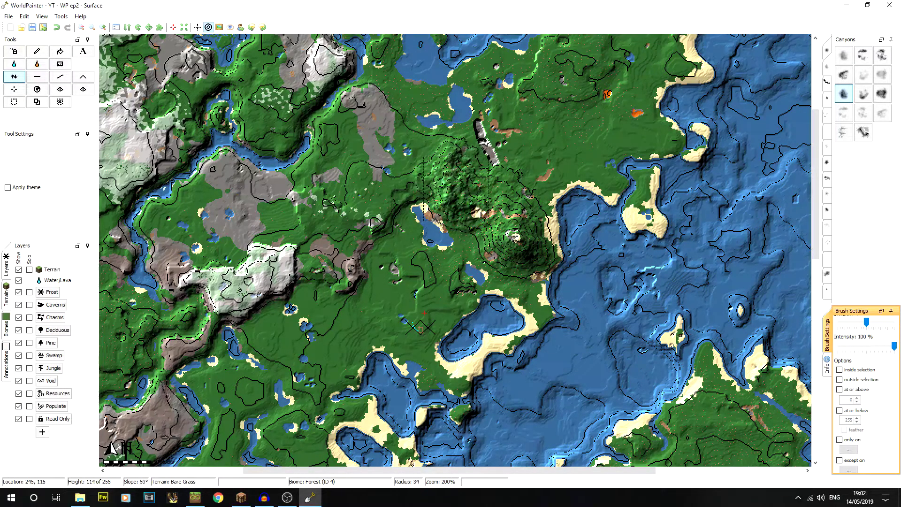
# Step: Set up the Pencil tool at 100% intensity, restricted to slopes above 35 degrees
pyautogui.click(37, 51)
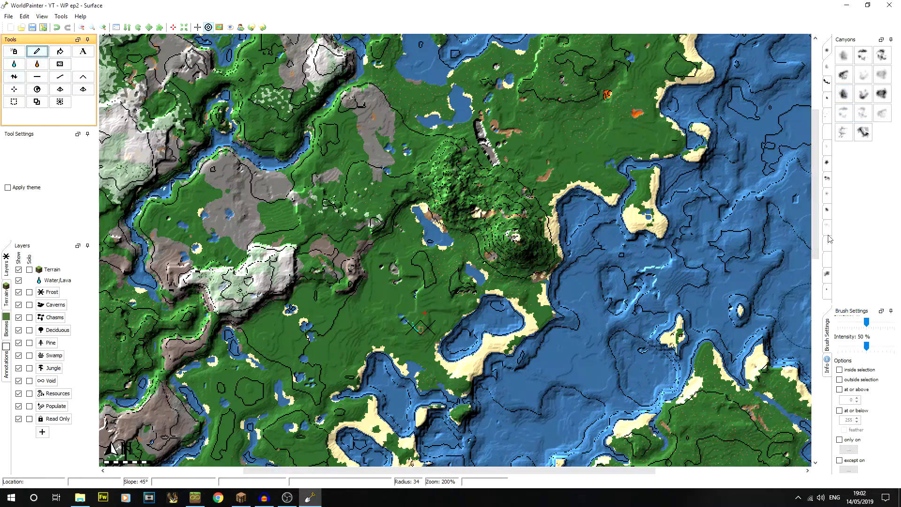
pyautogui.moveTo(867, 350); pyautogui.dragTo(899, 350)
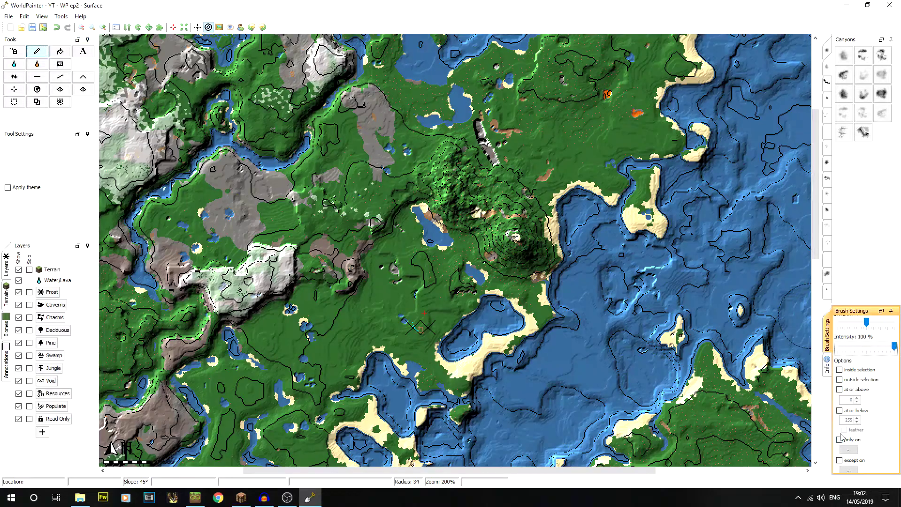
pyautogui.moveTo(873, 312)
pyautogui.mouseDown()
pyautogui.moveTo(900, 275)
pyautogui.moveTo(900, 330)
pyautogui.mouseUp()
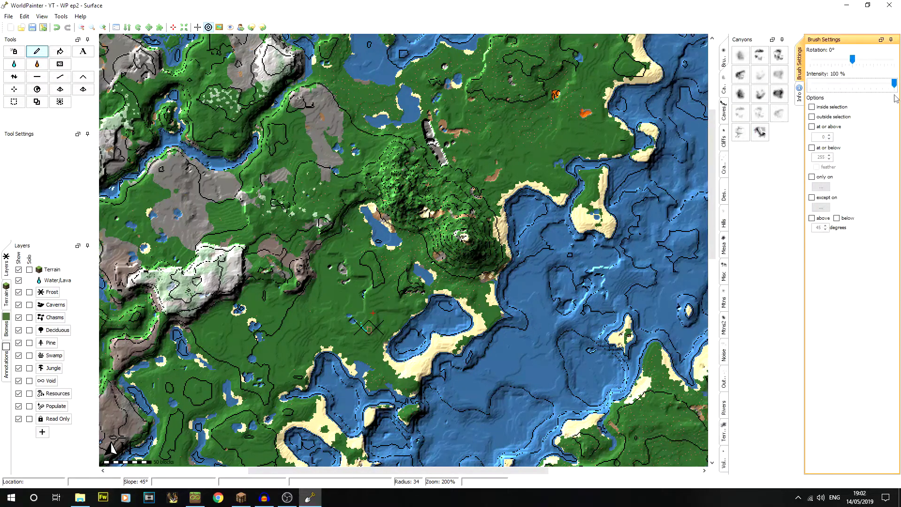
pyautogui.click(818, 217)
pyautogui.doubleClick(817, 228)
pyautogui.write('35')
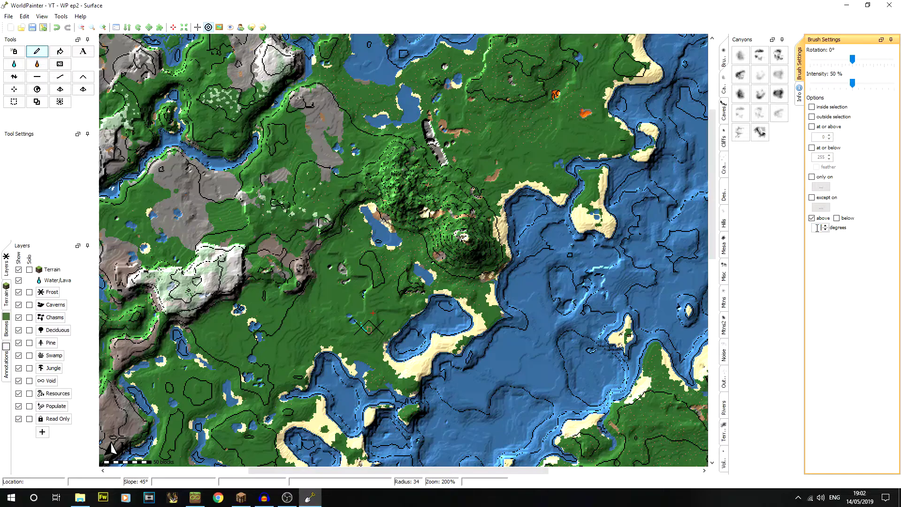
pyautogui.moveTo(862, 85); pyautogui.dragTo(895, 83)
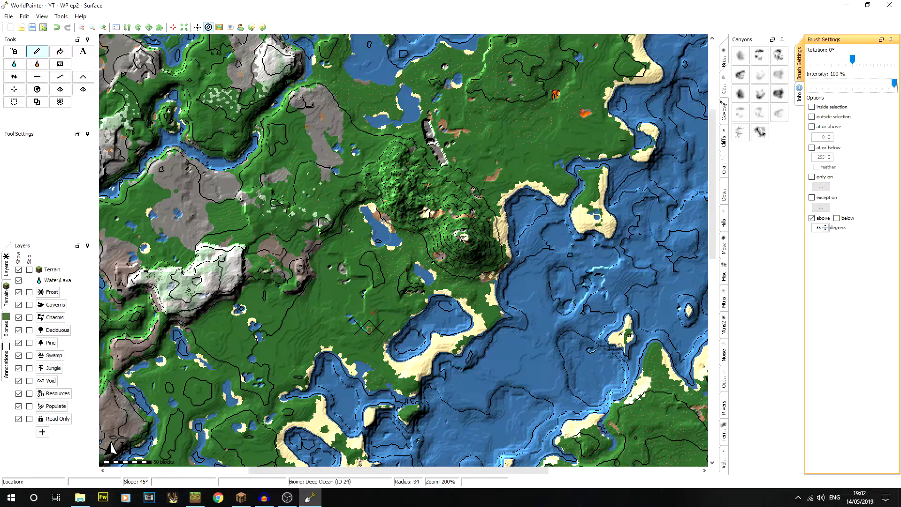
# Step: Paint the new mountain's steep slopes with the Rock terrain, the mix of stone and cobblestone, at radius 57
pyautogui.click(4, 293)
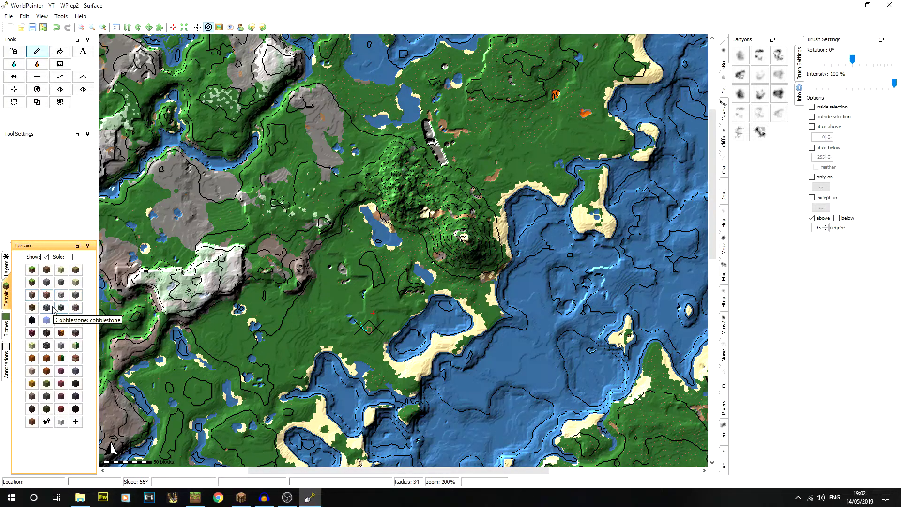
pyautogui.click(46, 282)
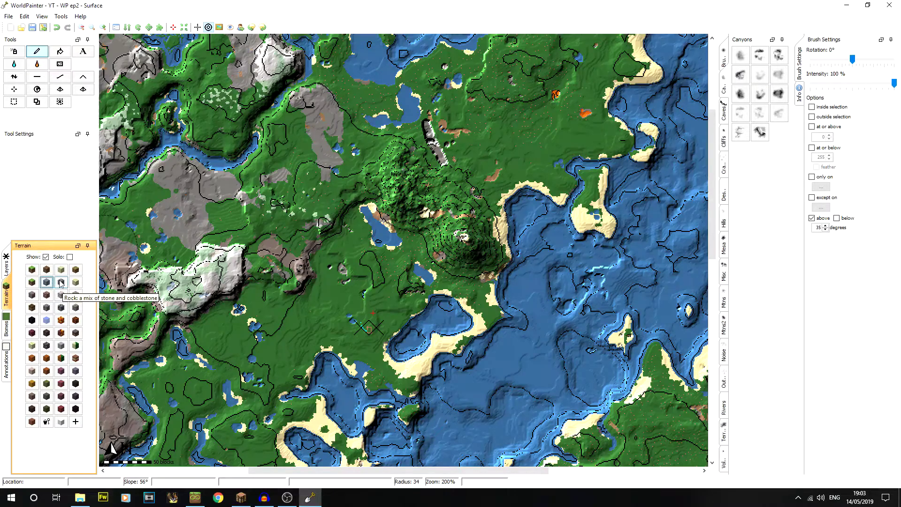
pyautogui.click(61, 283)
pyautogui.scroll(5, 459, 230)
pyautogui.moveTo(463, 232)
pyautogui.mouseDown()
pyautogui.moveTo(399, 174)
pyautogui.moveTo(402, 209)
pyautogui.mouseUp()
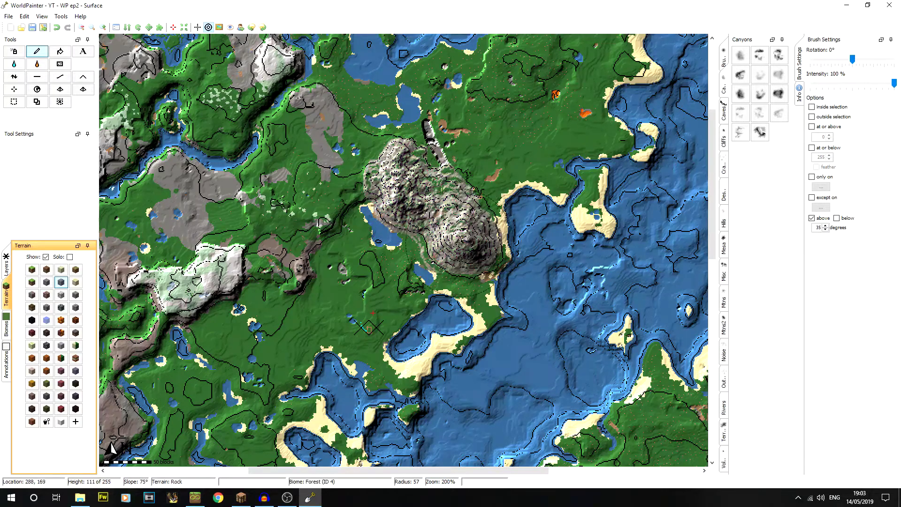
# Step: Spray Rock around the mountain, undo the strokes, and respray with the third brush in the first row of the Brushes set at radius 139
pyautogui.click(14, 52)
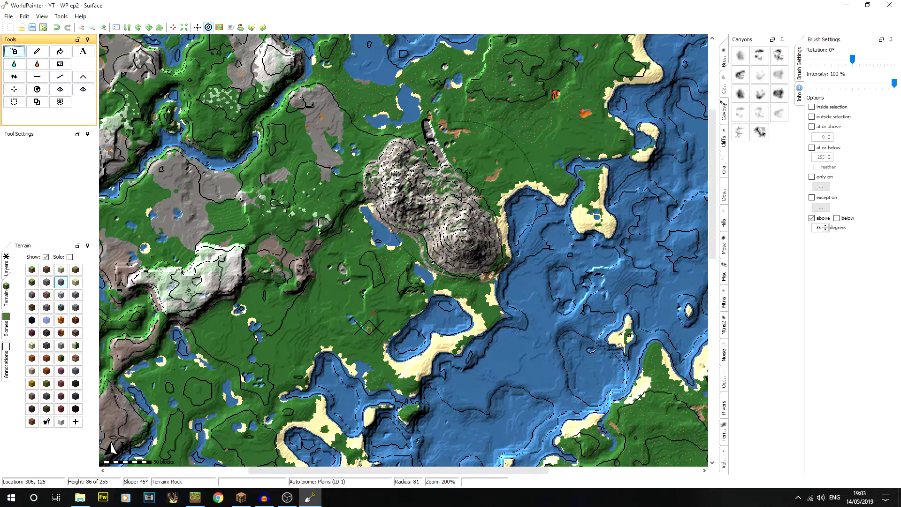
pyautogui.scroll(4, 453, 225)
pyautogui.moveTo(453, 225)
pyautogui.mouseDown()
pyautogui.moveTo(443, 202)
pyautogui.moveTo(400, 189)
pyautogui.moveTo(472, 247)
pyautogui.mouseUp()
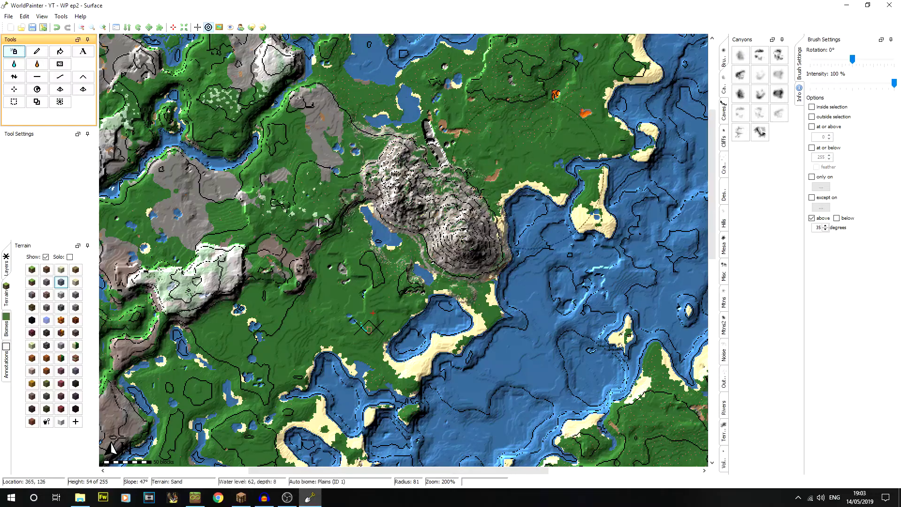
pyautogui.click(56, 27)
pyautogui.click(56, 27)
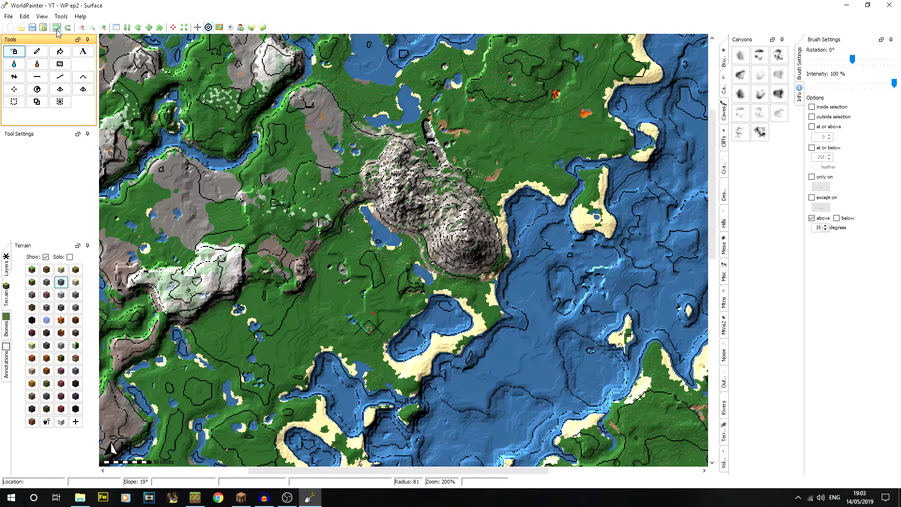
pyautogui.click(56, 28)
pyautogui.click(723, 58)
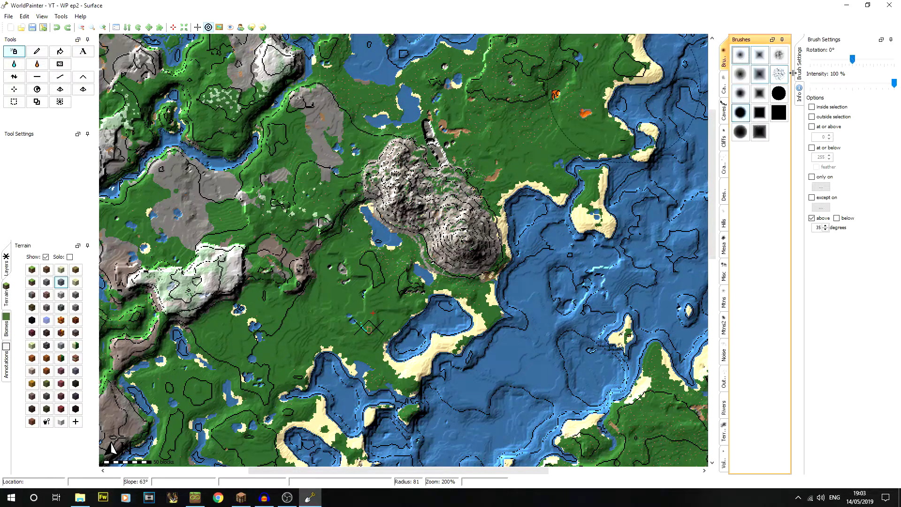
pyautogui.click(778, 54)
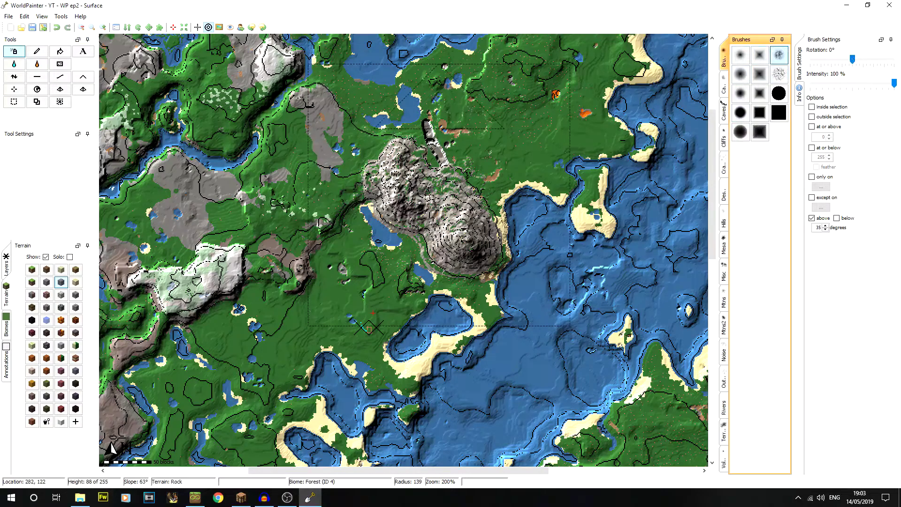
pyautogui.click(11, 17)
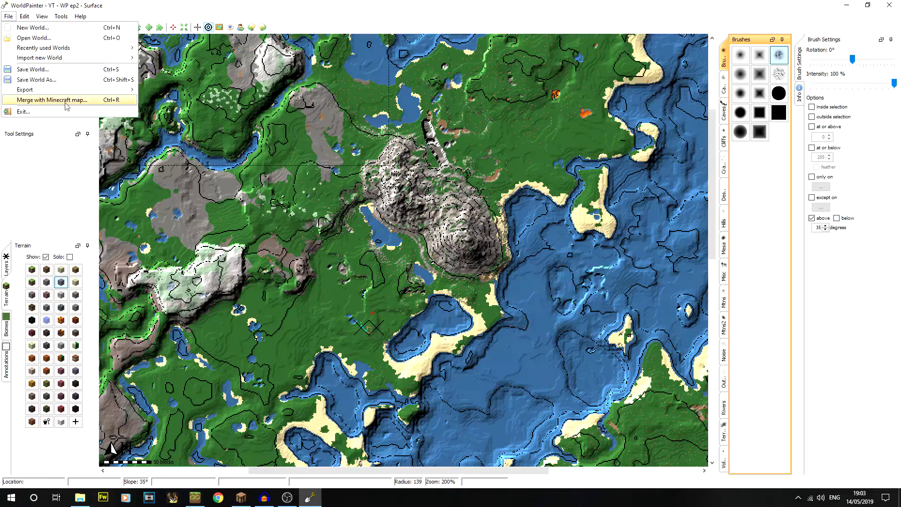
pyautogui.moveTo(28, 90)
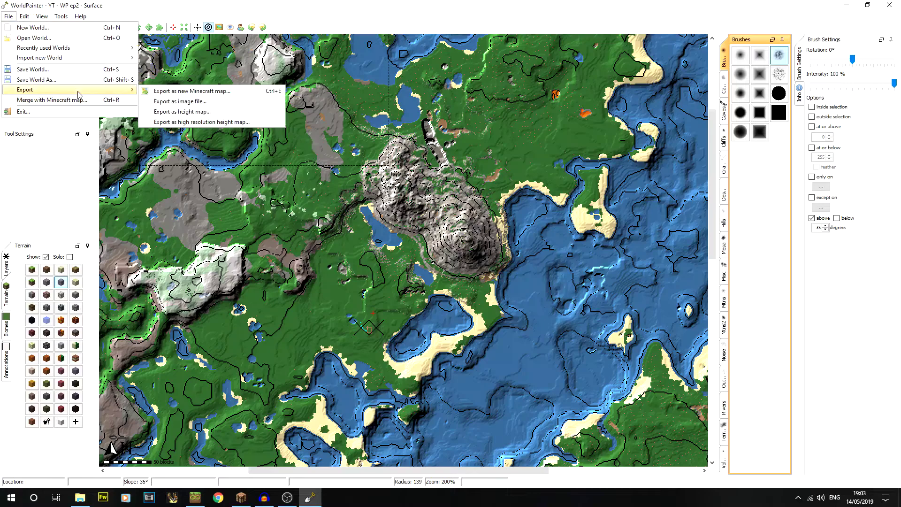
pyautogui.click(218, 92)
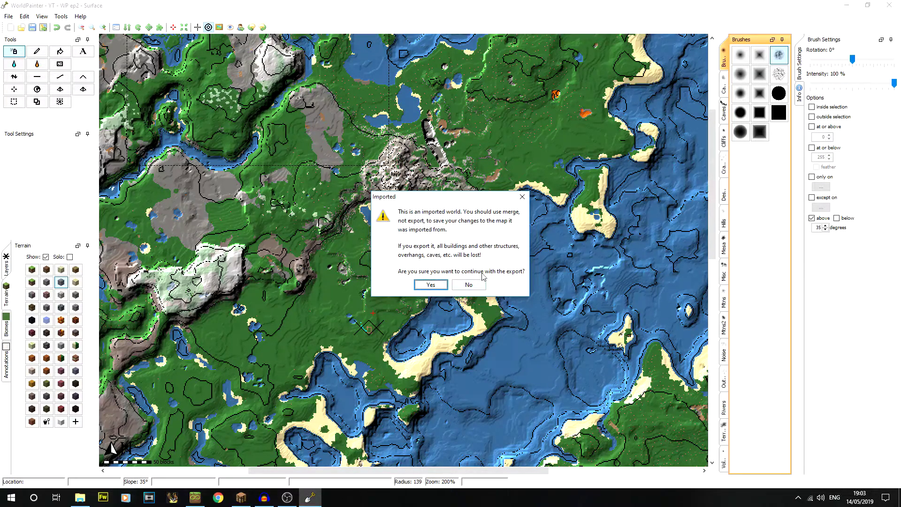
pyautogui.click(470, 285)
# Step: Start a merge with the existing Minecraft map and limit it to the four Surface tiles covering the mountain
pyautogui.click(9, 16)
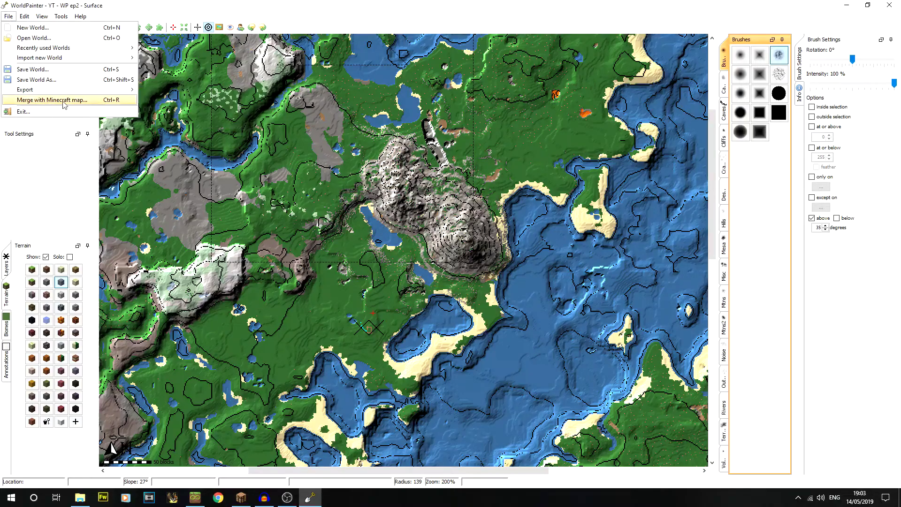
pyautogui.click(33, 100)
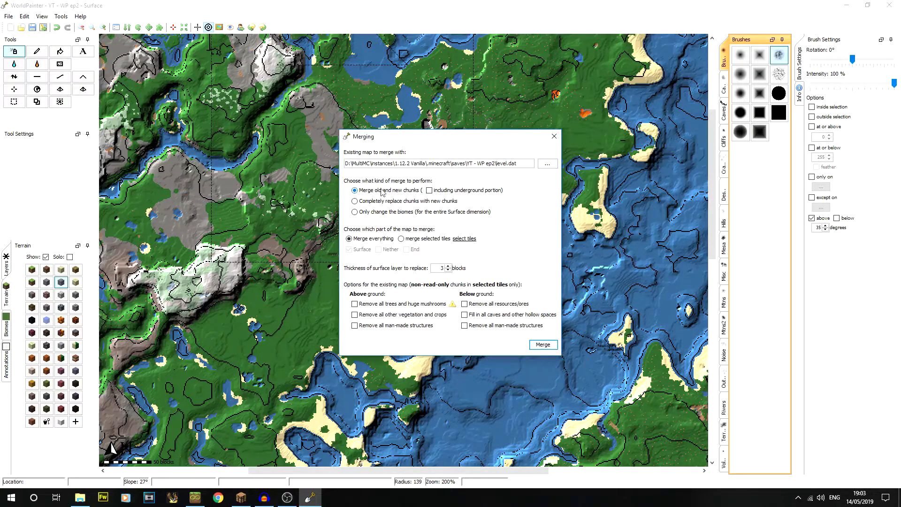
pyautogui.click(464, 238)
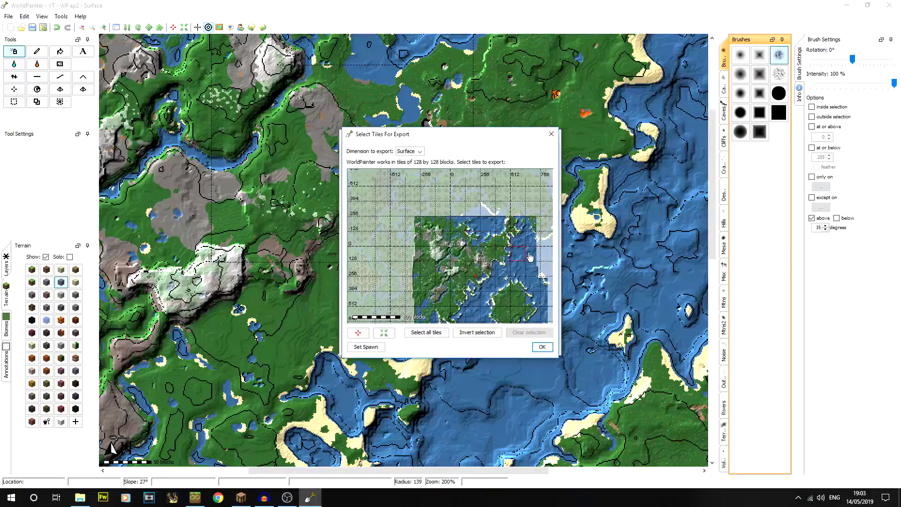
pyautogui.scroll(1, 515, 300)
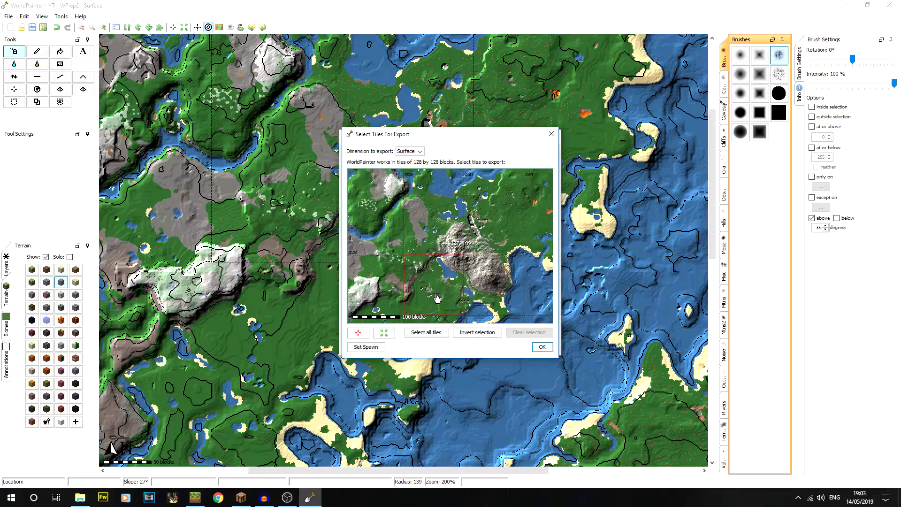
pyautogui.click(507, 270)
pyautogui.click(489, 240)
pyautogui.click(439, 238)
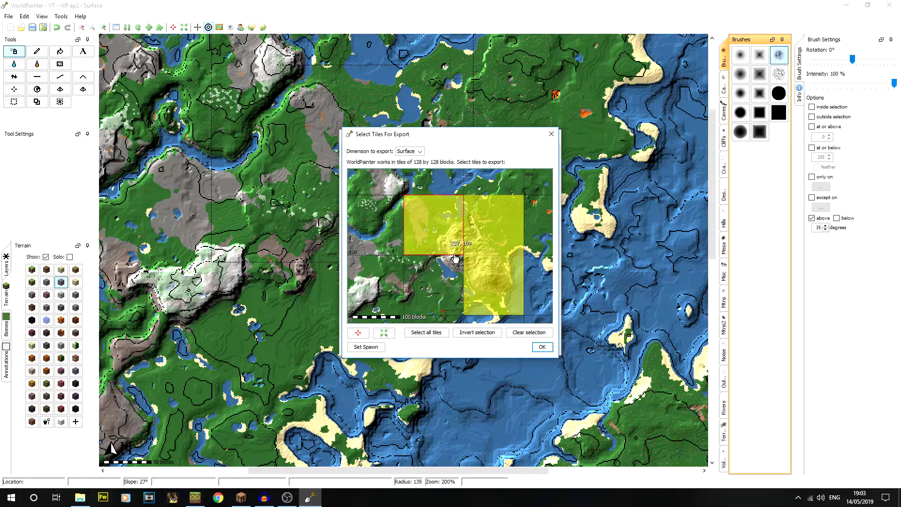
pyautogui.click(449, 282)
pyautogui.moveTo(496, 274); pyautogui.dragTo(520, 246, button='middle')
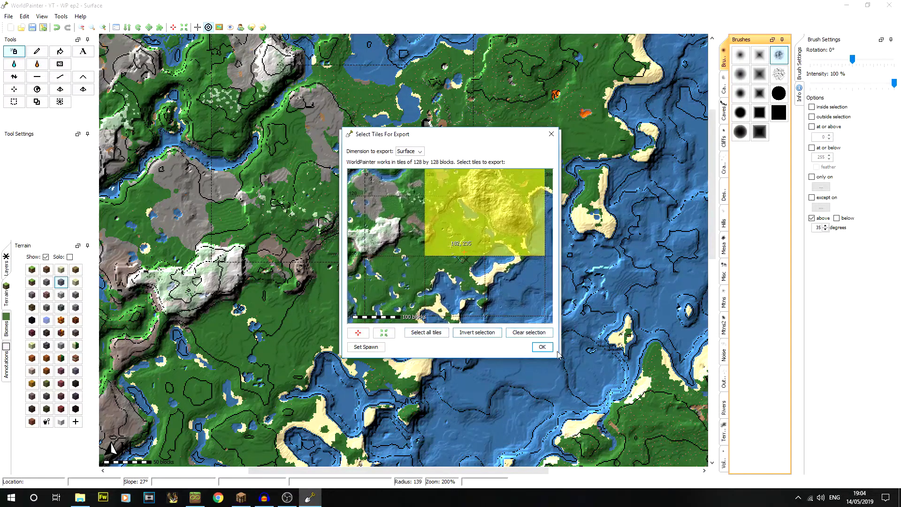
pyautogui.click(542, 347)
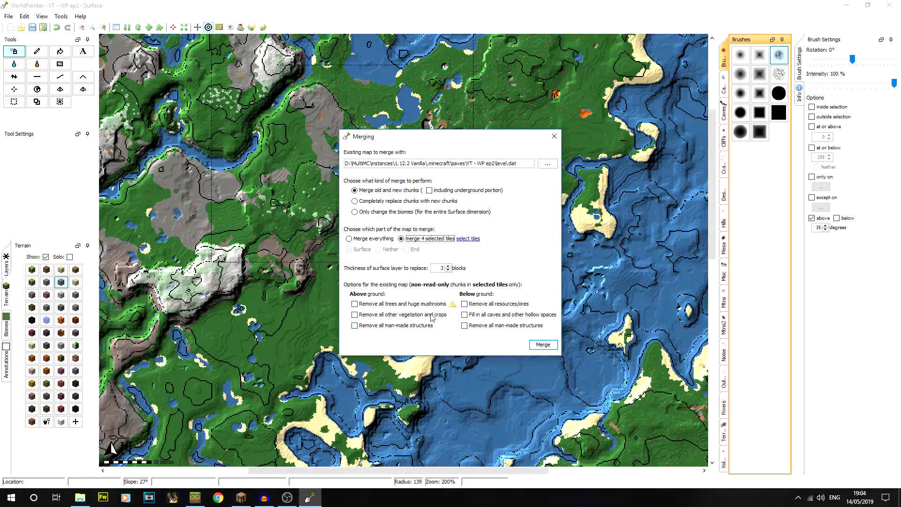
# Step: Merge the selected tiles into the YT - WP ep2 map, combining old and new chunks with a 3-block surface layer
pyautogui.click(543, 345)
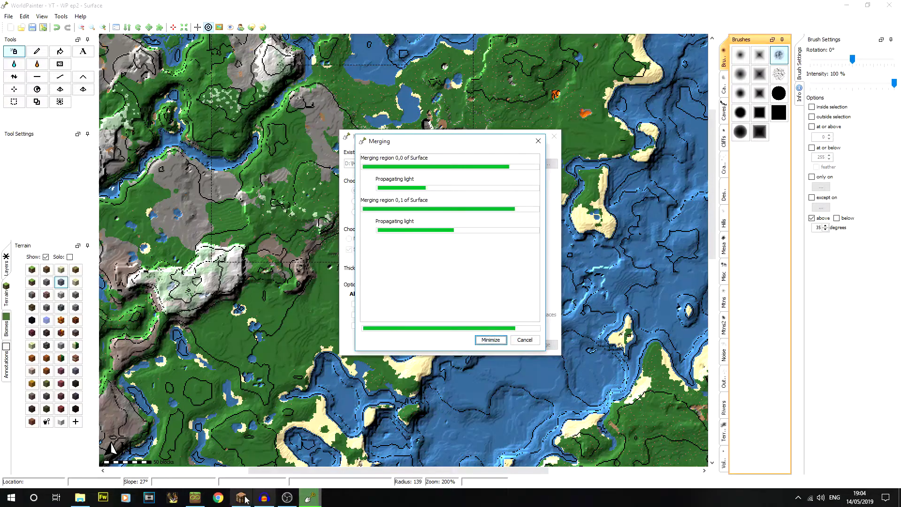
pyautogui.moveTo(241, 498)
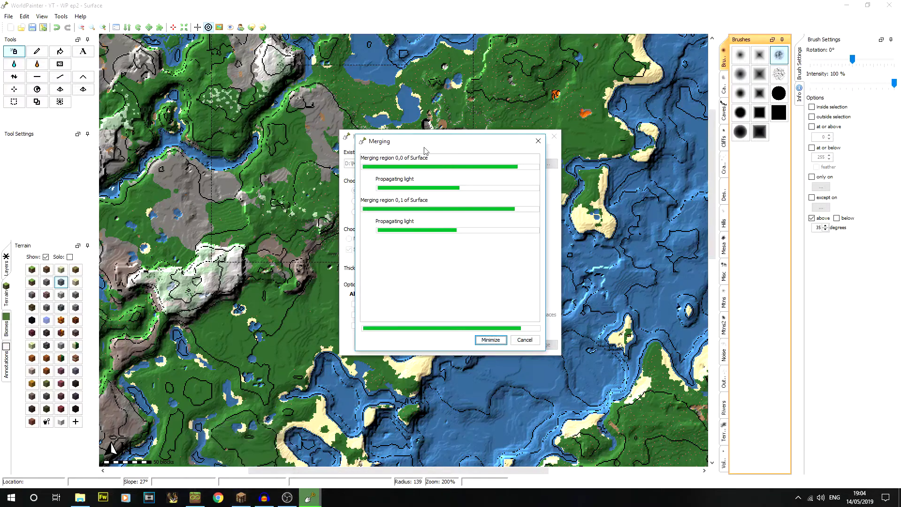
pyautogui.moveTo(430, 142); pyautogui.dragTo(372, 137)
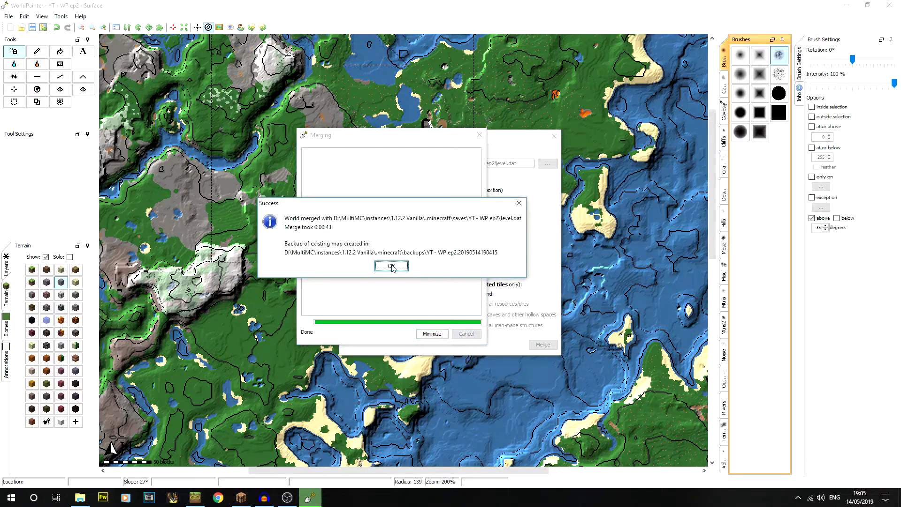
pyautogui.click(391, 265)
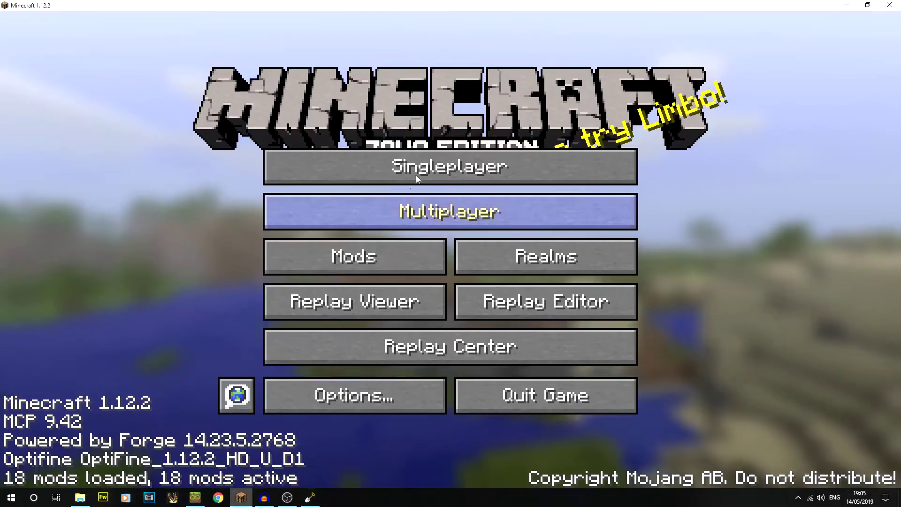
# Step: Switch to Minecraft and load the merged world in singleplayer
pyautogui.click(418, 171)
pyautogui.click(361, 107)
pyautogui.click(414, 413)
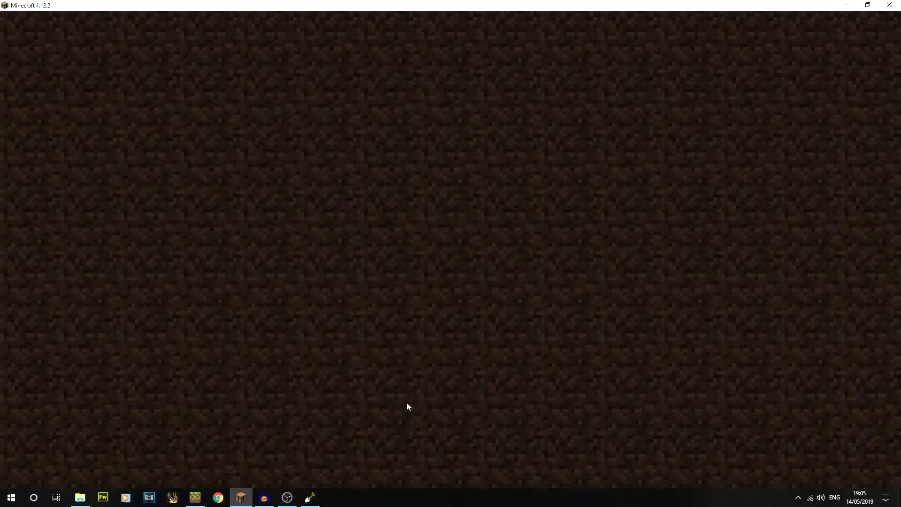
# Step: Fly around the merged mountain in Minecraft and examine how its slopes blend into the surrounding forest and shoreline
pyautogui.press('space')
pyautogui.press('space')
pyautogui.press('s')
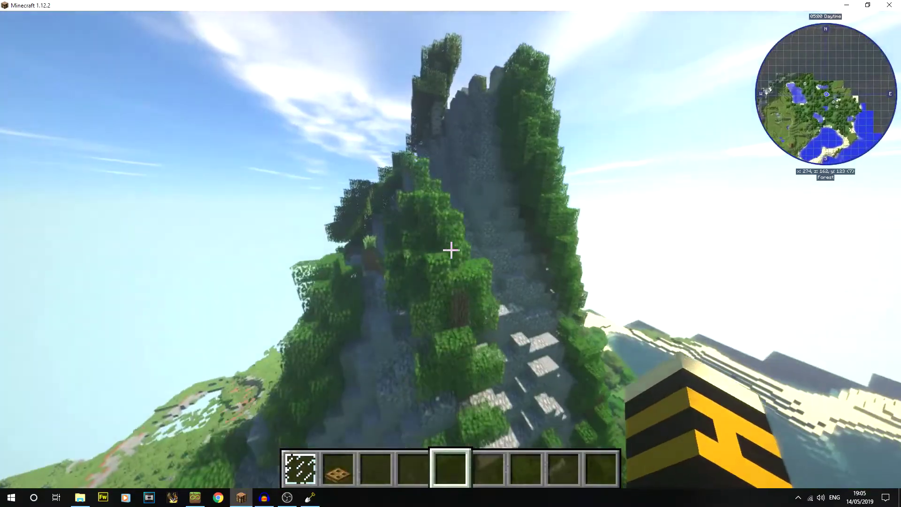
pyautogui.press('w')
pyautogui.press('space')
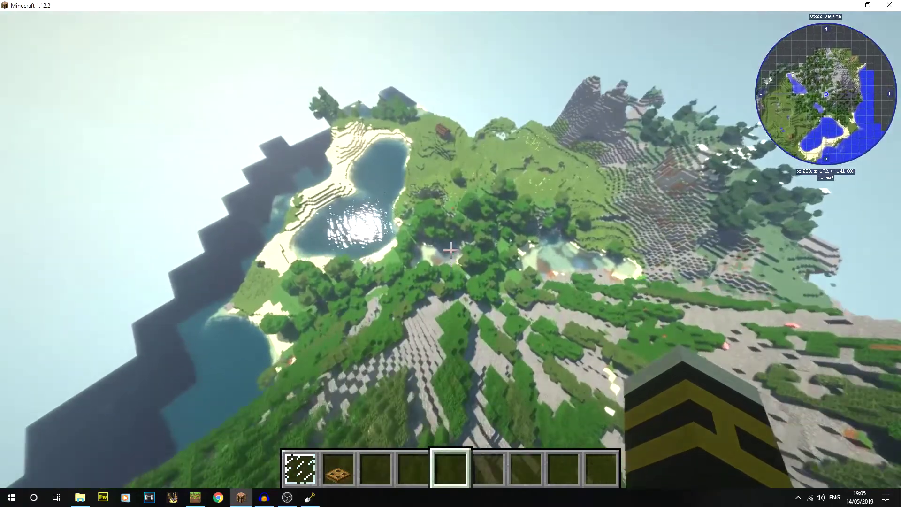
pyautogui.press('w')
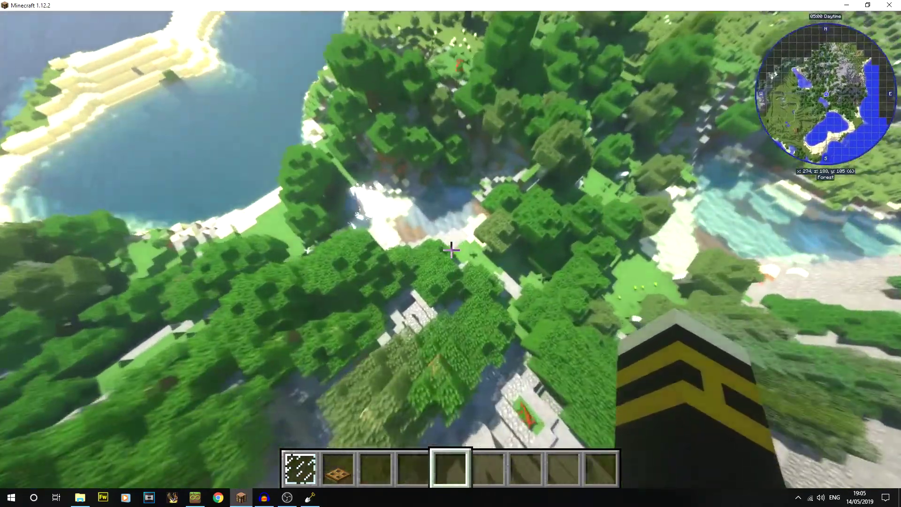
pyautogui.press('w')
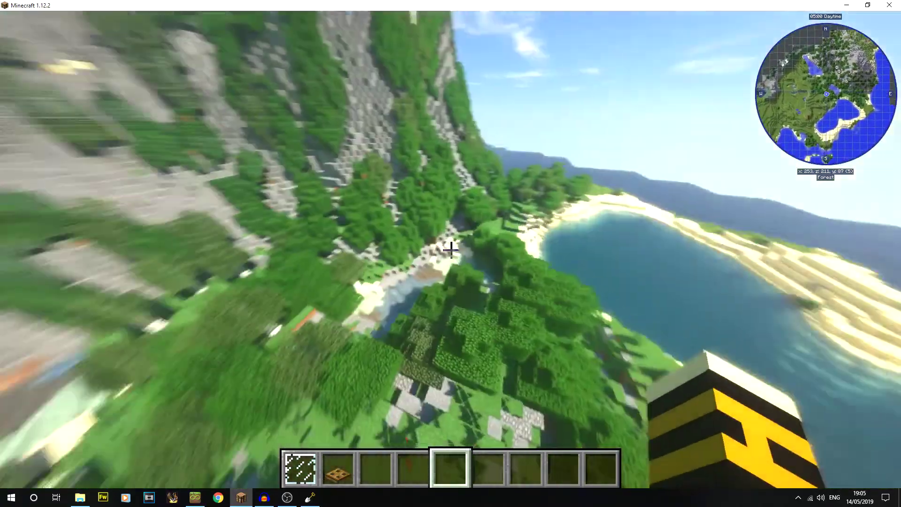
pyautogui.press('w')
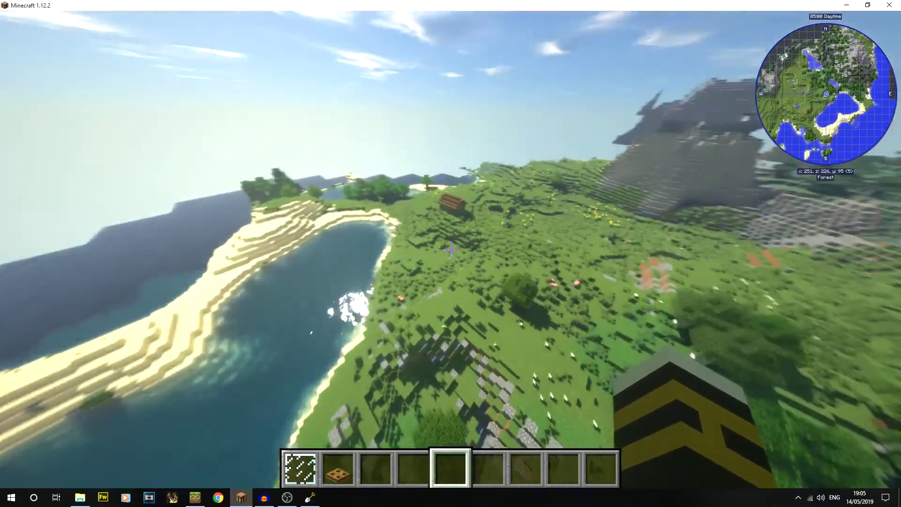
# Step: Fly across the plains to the wooden house and inspect the build and the terrain around it
pyautogui.press('space')
pyautogui.press('w')
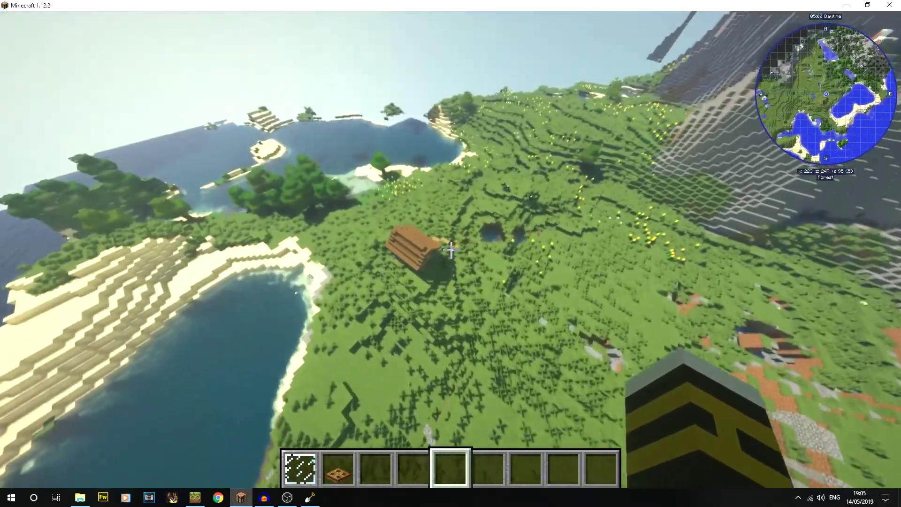
pyautogui.press('w')
pyautogui.press('space')
pyautogui.press('space')
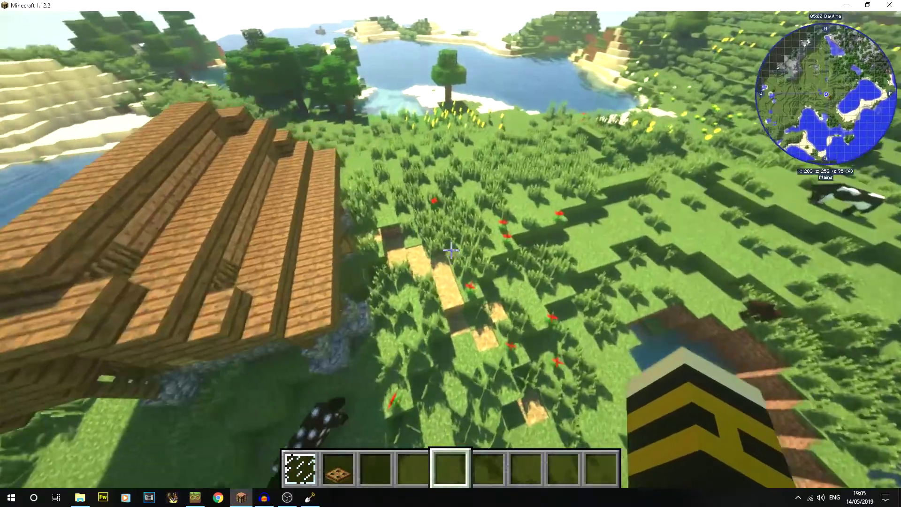
pyautogui.press('space')
pyautogui.press('s')
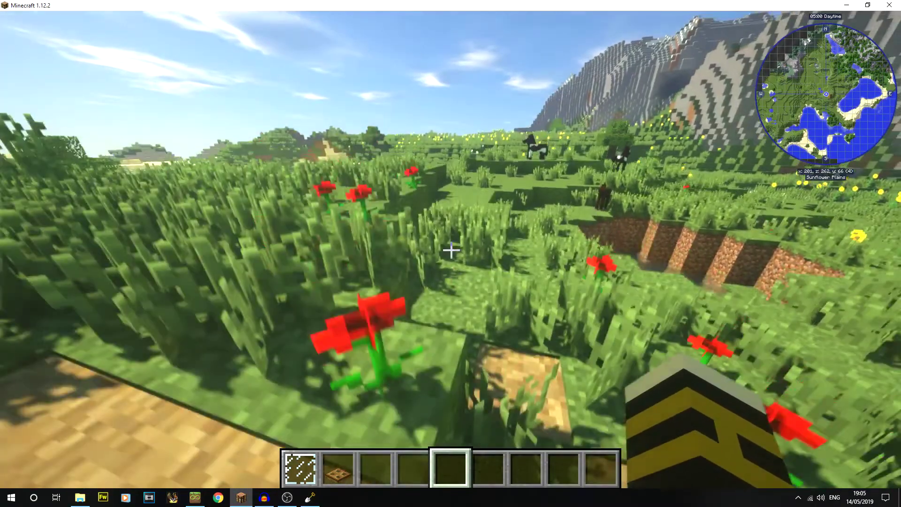
pyautogui.press('w')
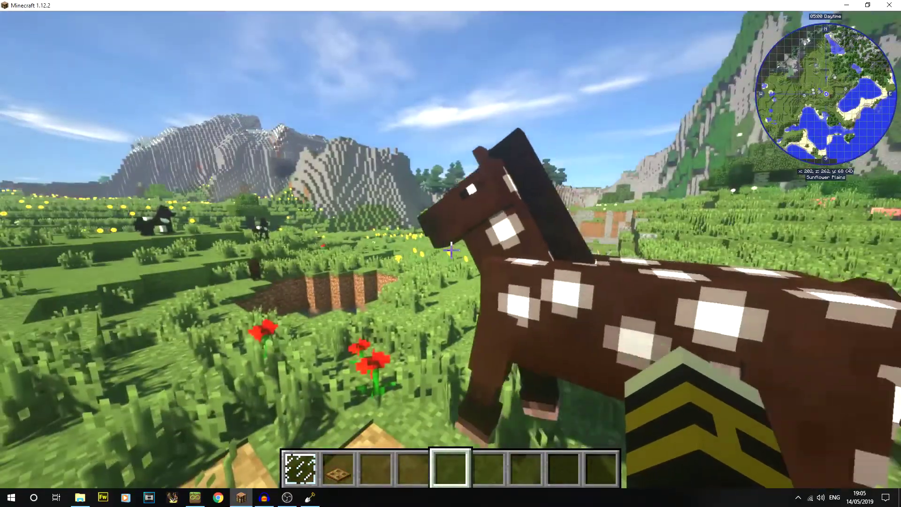
# Step: Leave the merged world and load the YT Ep1 world in singleplayer
pyautogui.press('Escape')
pyautogui.click(435, 351)
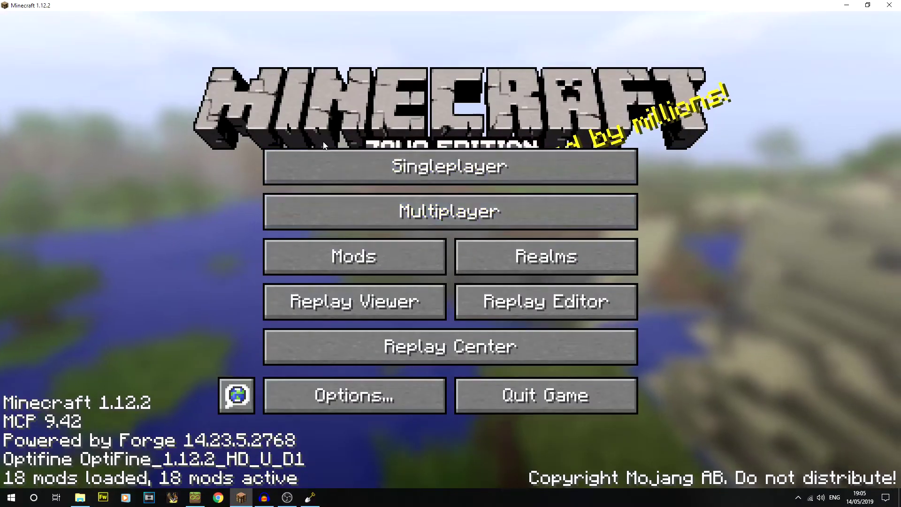
pyautogui.click(339, 167)
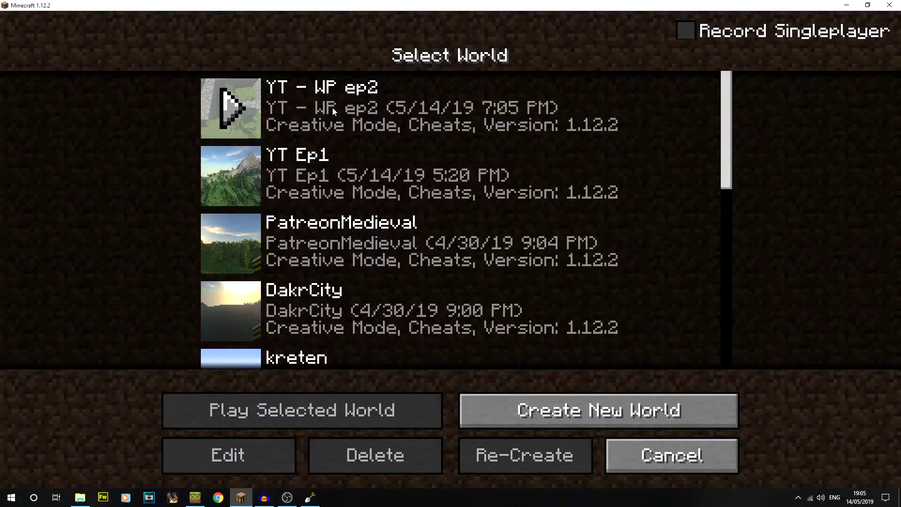
pyautogui.doubleClick(301, 183)
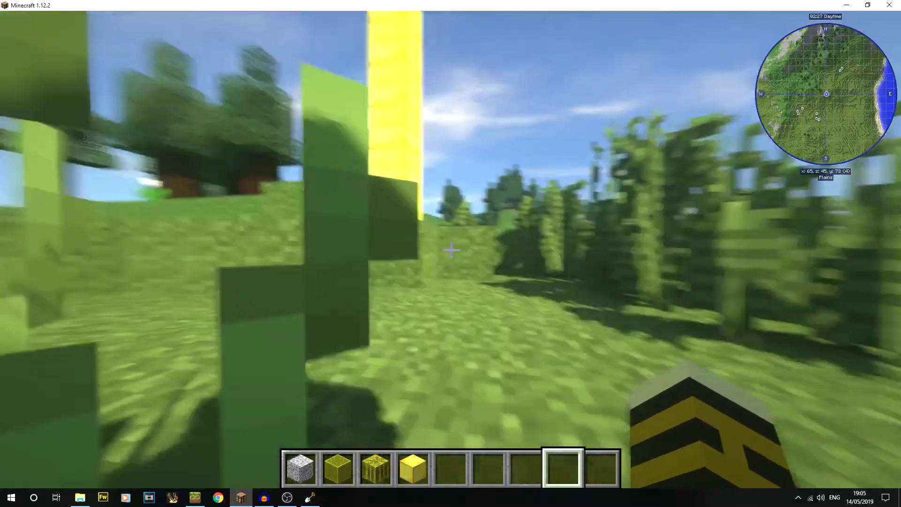
# Step: Inspect the gold pillar, including from a third-person view, and survey the whole island on the fullscreen map
pyautogui.press('space')
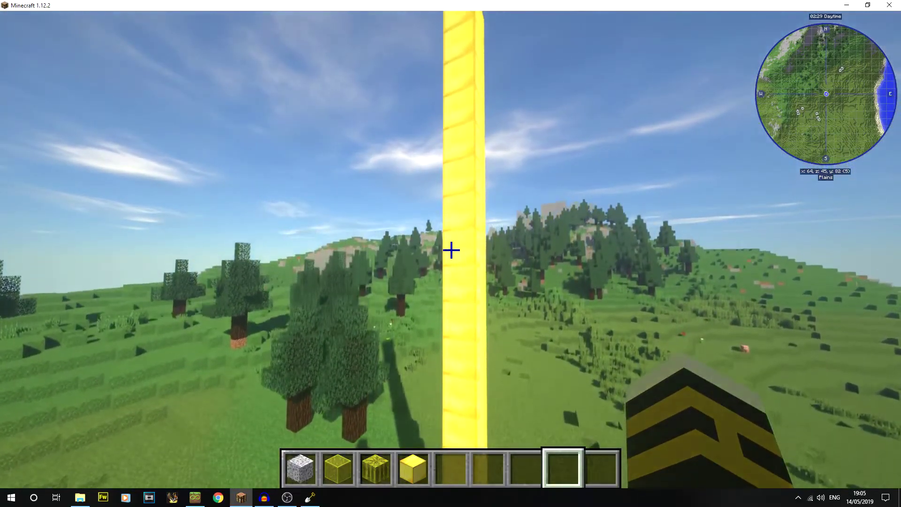
pyautogui.press('shift')
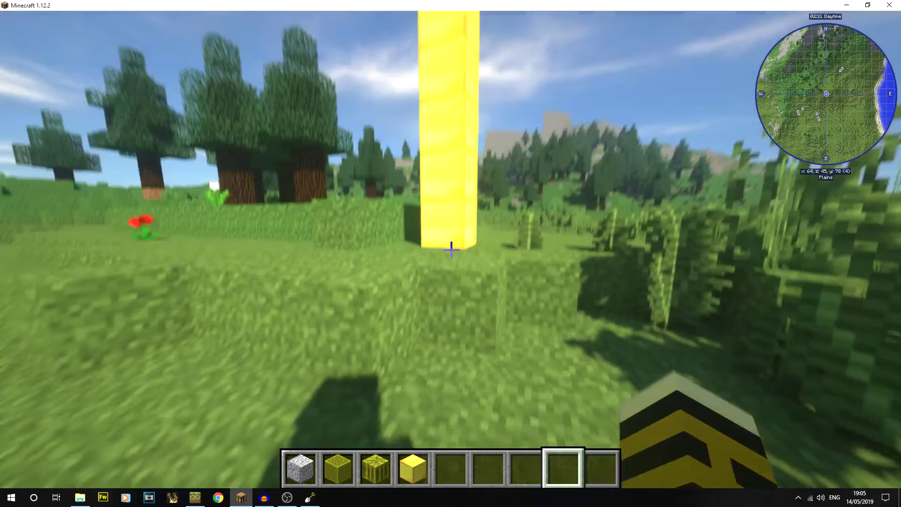
pyautogui.press('shift')
pyautogui.press('w')
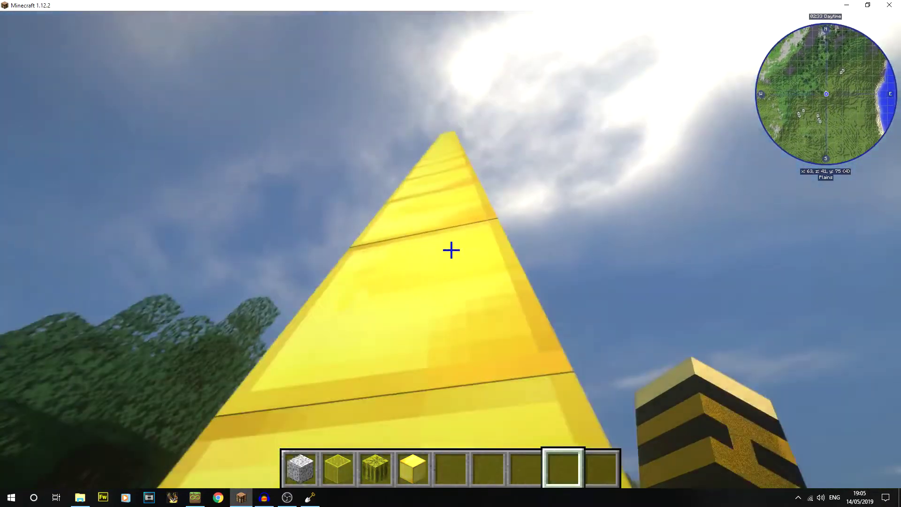
pyautogui.press('s')
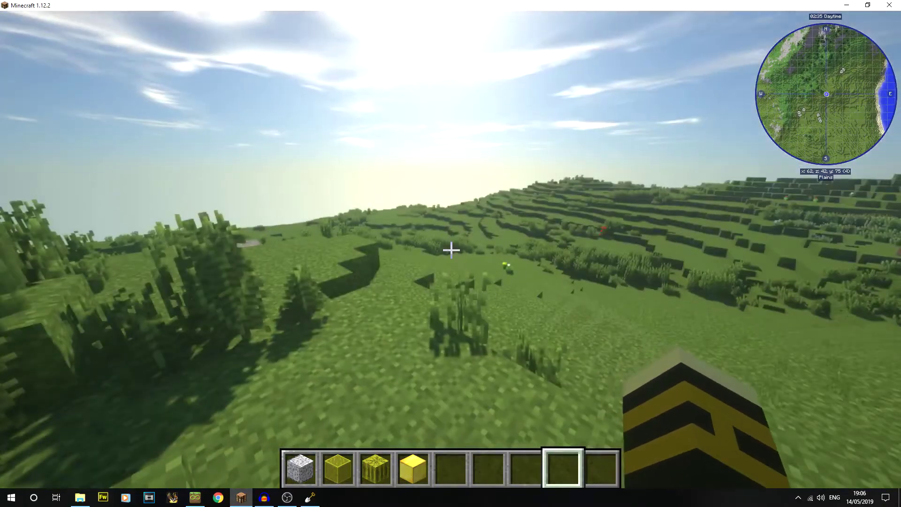
pyautogui.press('F5')
pyautogui.press('F5')
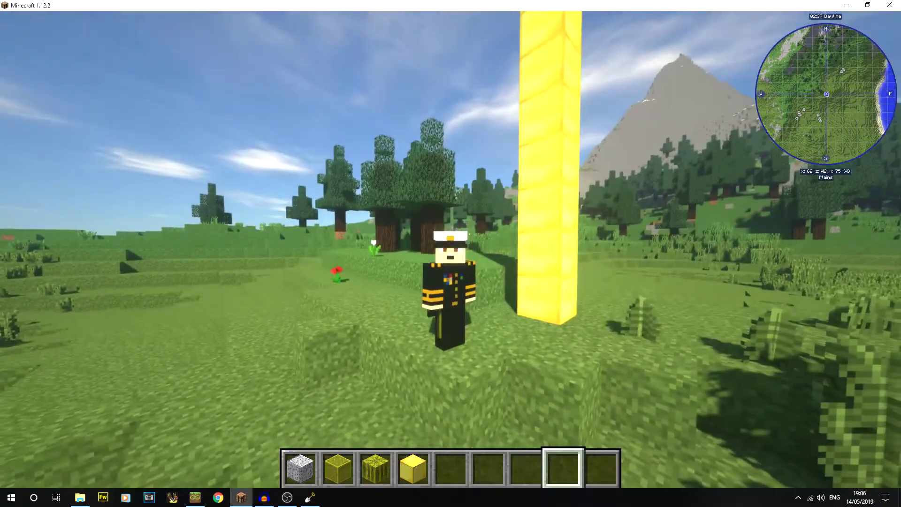
pyautogui.press('j')
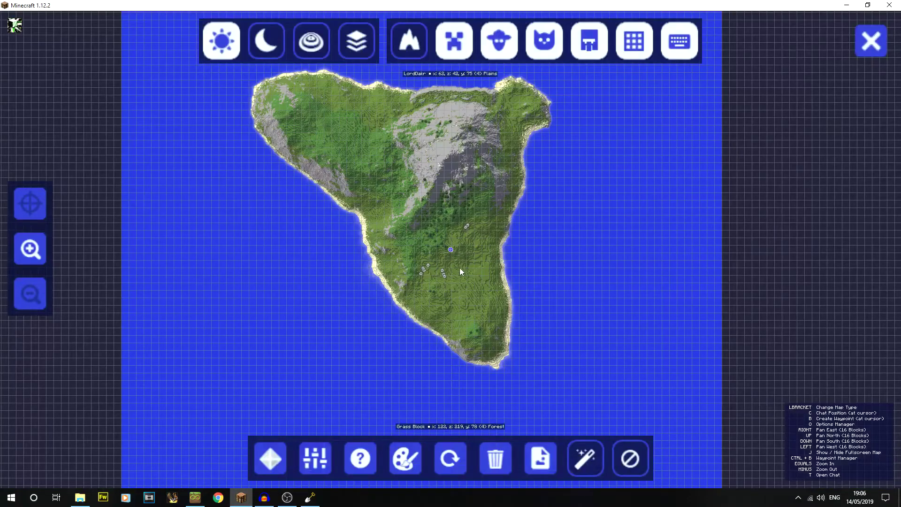
pyautogui.moveTo(460, 271); pyautogui.dragTo(448, 309)
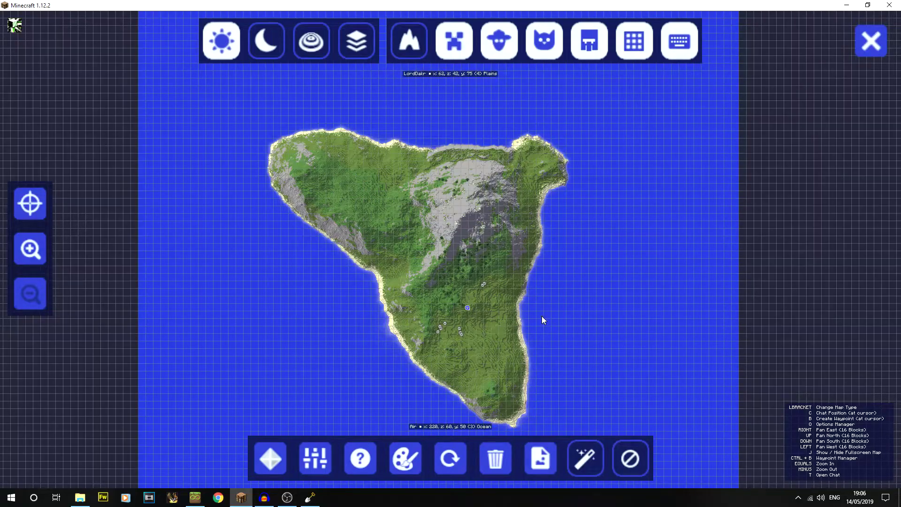
# Step: Leave the YT Ep1 world and switch to WorldPainter
pyautogui.press('Escape')
pyautogui.press('Escape')
pyautogui.click(433, 337)
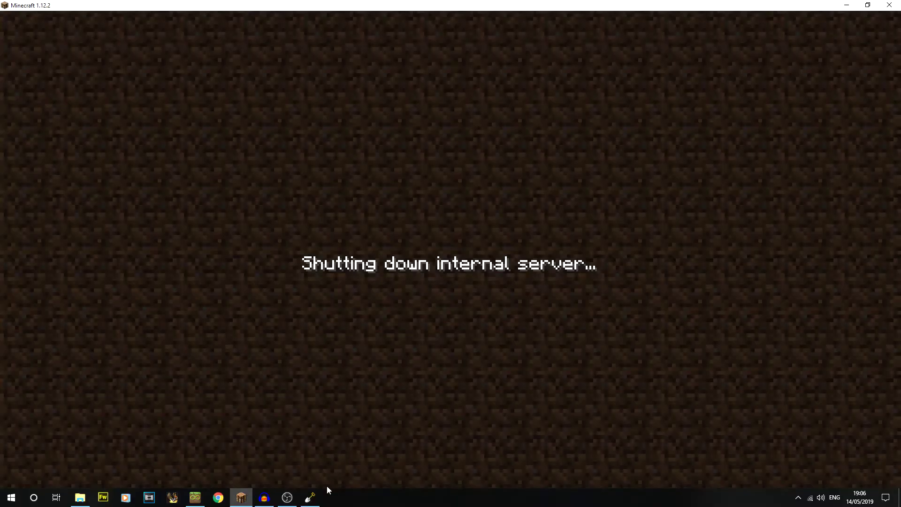
pyautogui.moveTo(311, 497)
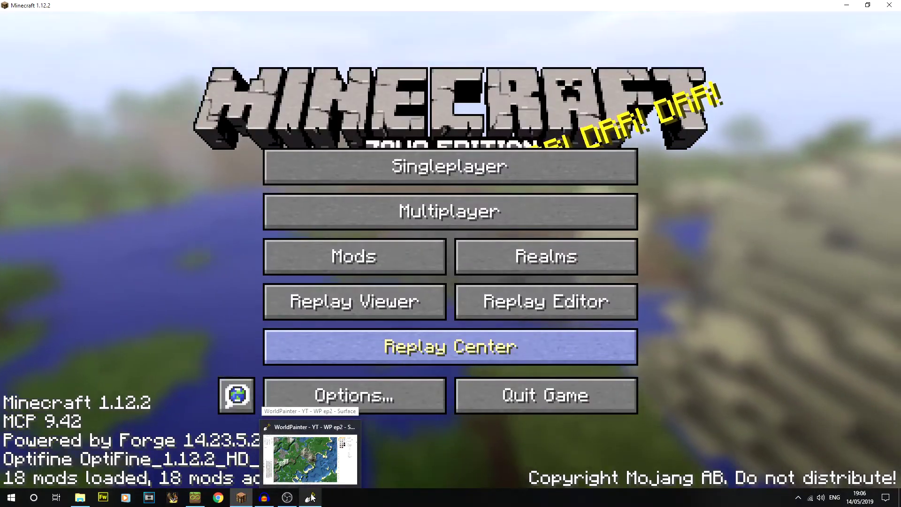
pyautogui.click(311, 497)
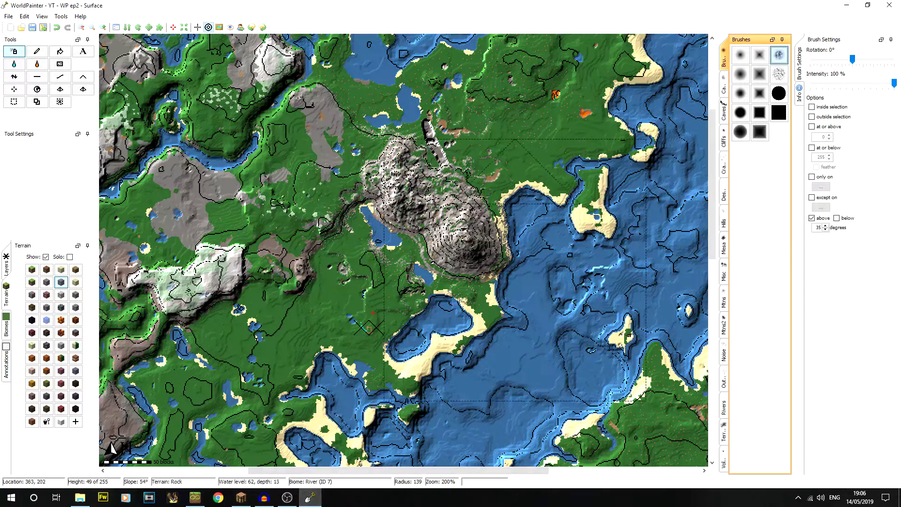
# Step: Open YT Ep1.world from the YT Series folder without saving the changes to the current world
pyautogui.click(81, 28)
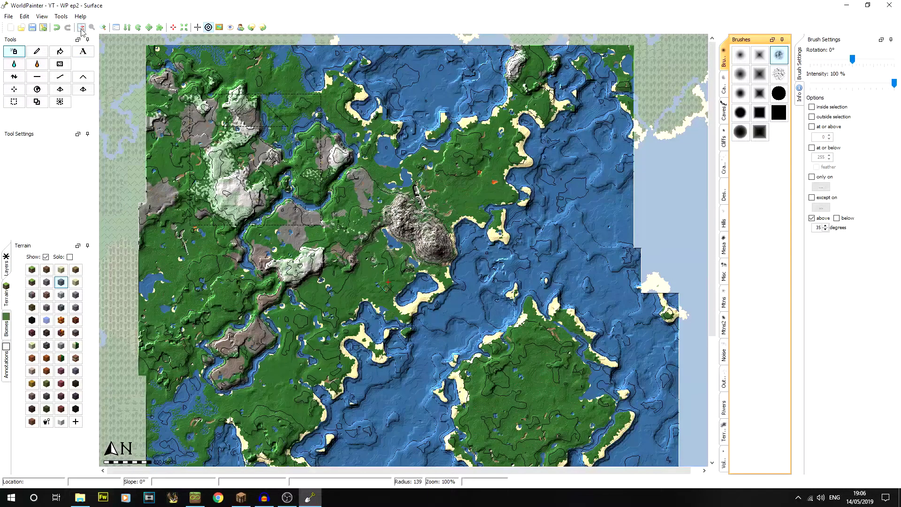
pyautogui.moveTo(480, 404); pyautogui.dragTo(532, 305, button='middle')
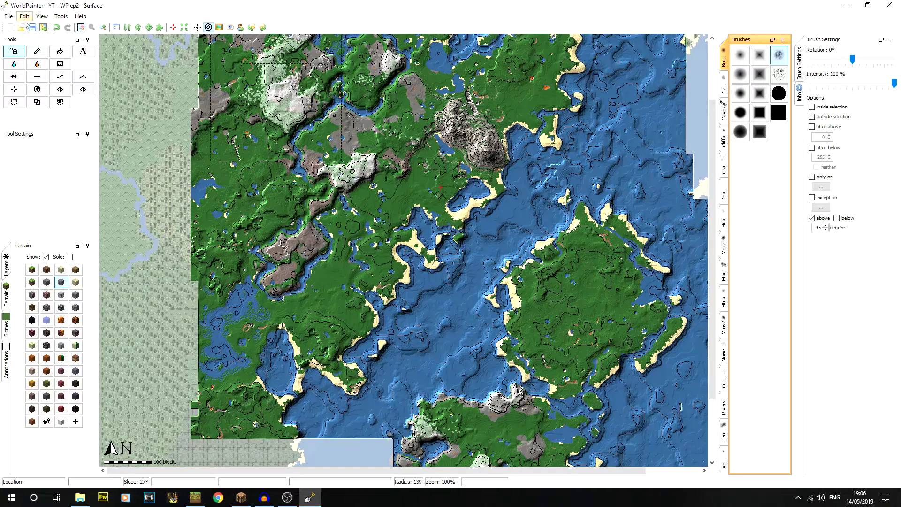
pyautogui.click(9, 16)
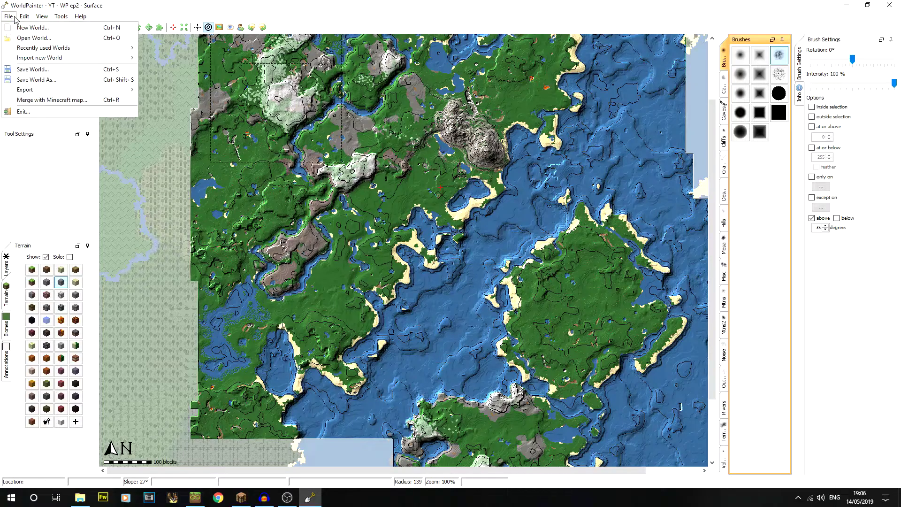
pyautogui.click(41, 39)
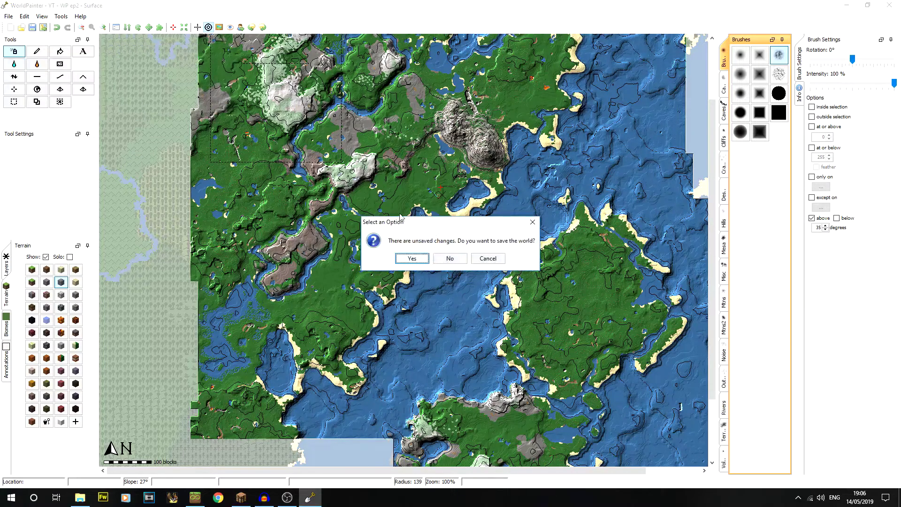
pyautogui.click(450, 258)
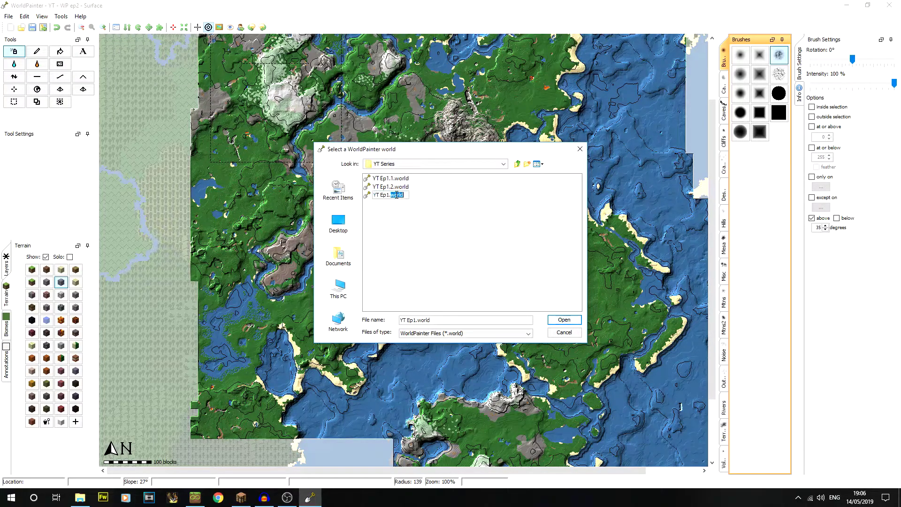
pyautogui.doubleClick(388, 195)
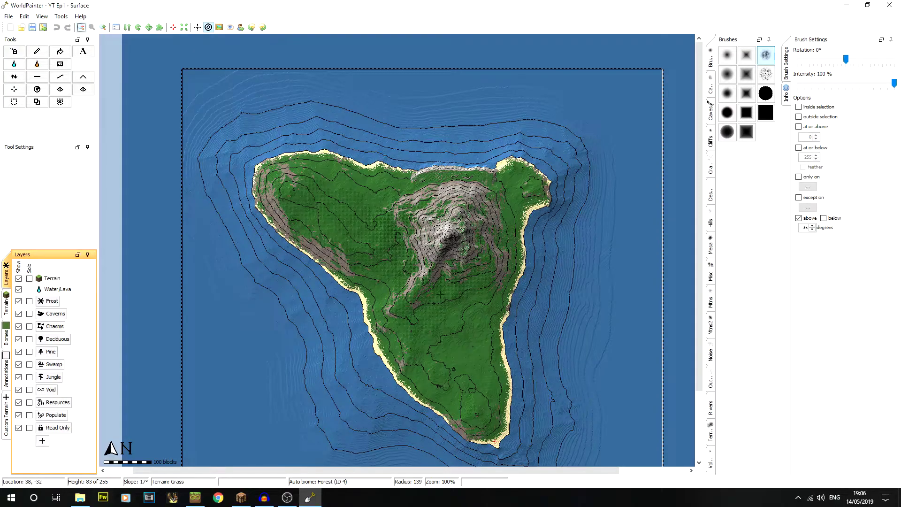
# Step: Add a block of tiles nine wide and five high to the ocean south of the island
pyautogui.moveTo(458, 325); pyautogui.dragTo(476, 260, button='middle')
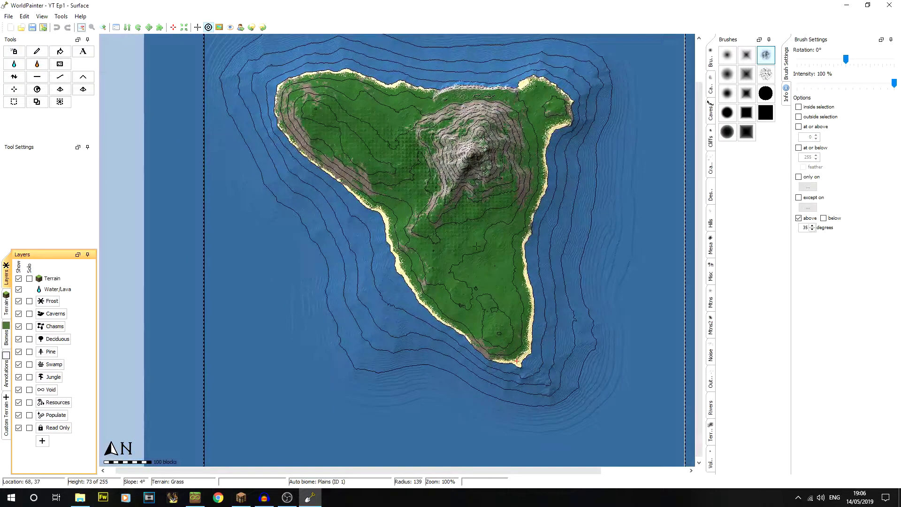
pyautogui.click(80, 28)
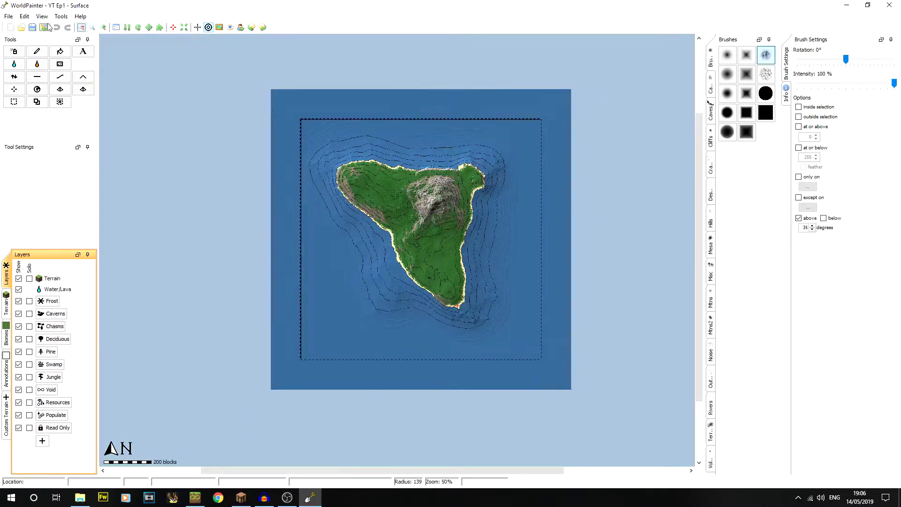
pyautogui.click(24, 17)
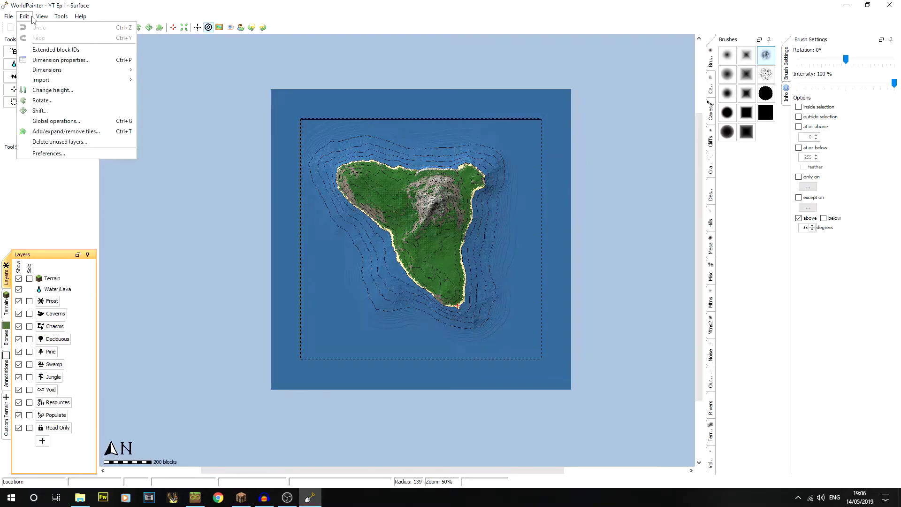
pyautogui.click(60, 132)
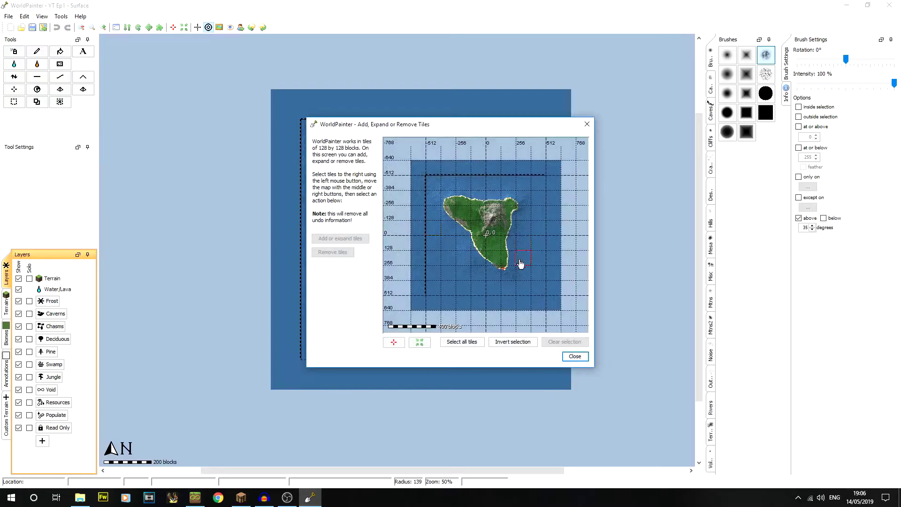
pyautogui.scroll(-1, 482, 277)
pyautogui.moveTo(496, 283)
pyautogui.mouseDown(button='middle')
pyautogui.moveTo(498, 268)
pyautogui.moveTo(491, 275)
pyautogui.mouseUp(button='middle')
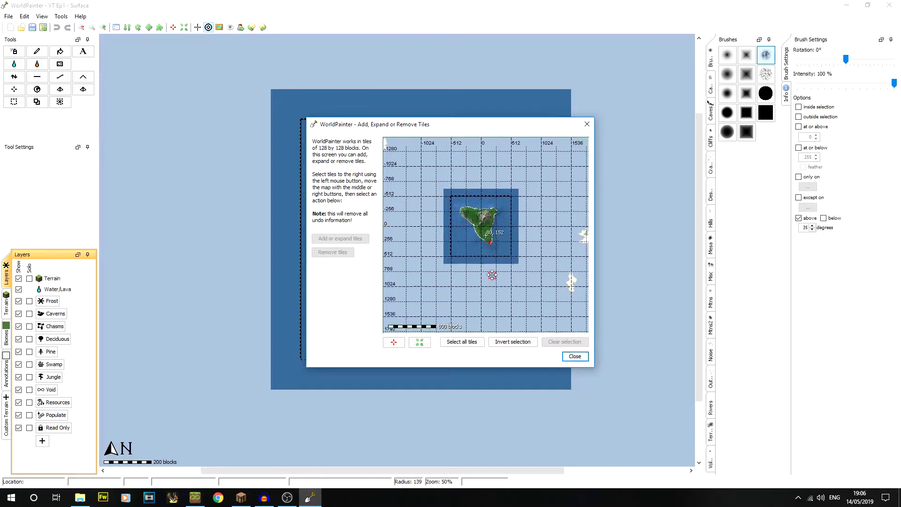
pyautogui.scroll(1, 502, 281)
pyautogui.moveTo(484, 230); pyautogui.dragTo(502, 167, button='middle')
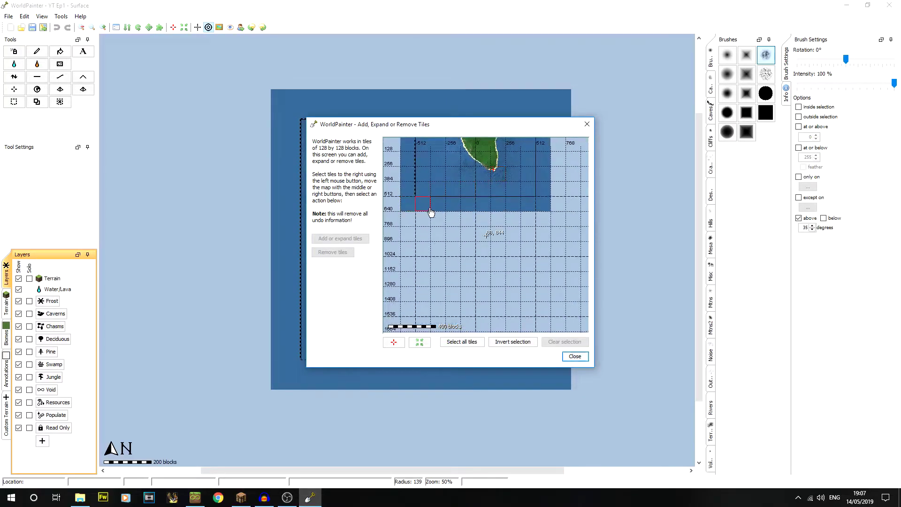
pyautogui.moveTo(542, 267); pyautogui.dragTo(542, 271)
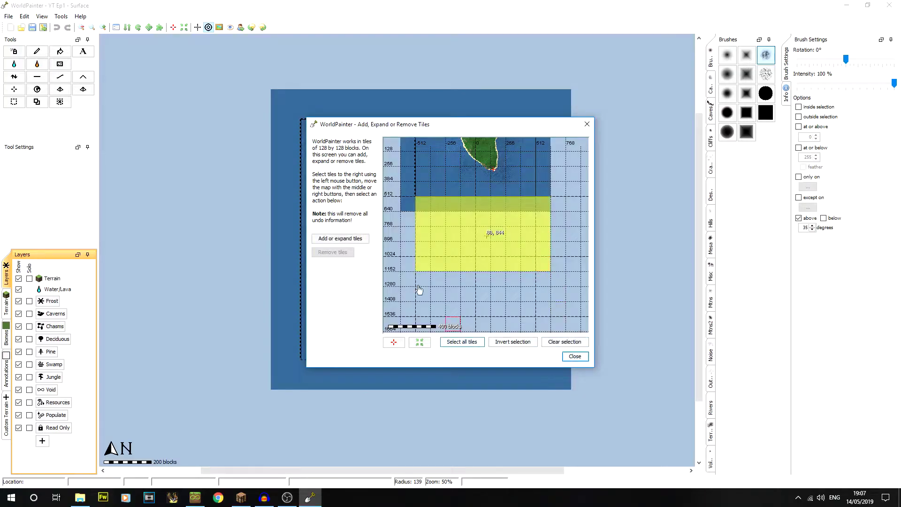
pyautogui.click(340, 241)
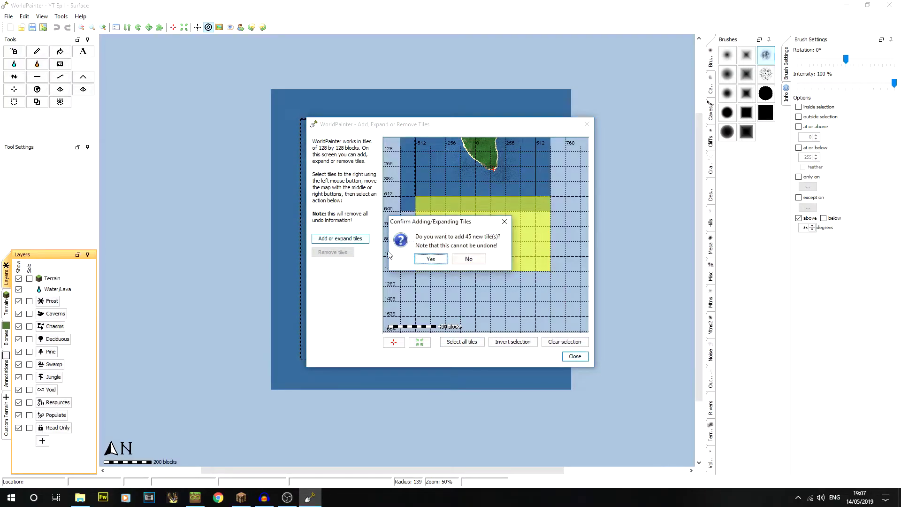
pyautogui.click(431, 259)
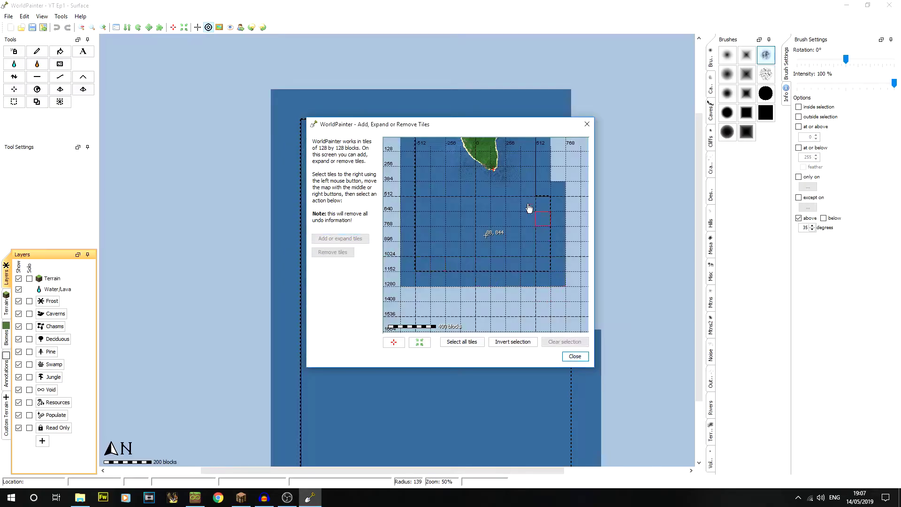
# Step: Add a one-tile-wide column of eight tiles along the map's eastern edge beside the island and finish tile editing
pyautogui.moveTo(539, 218); pyautogui.dragTo(542, 303, button='middle')
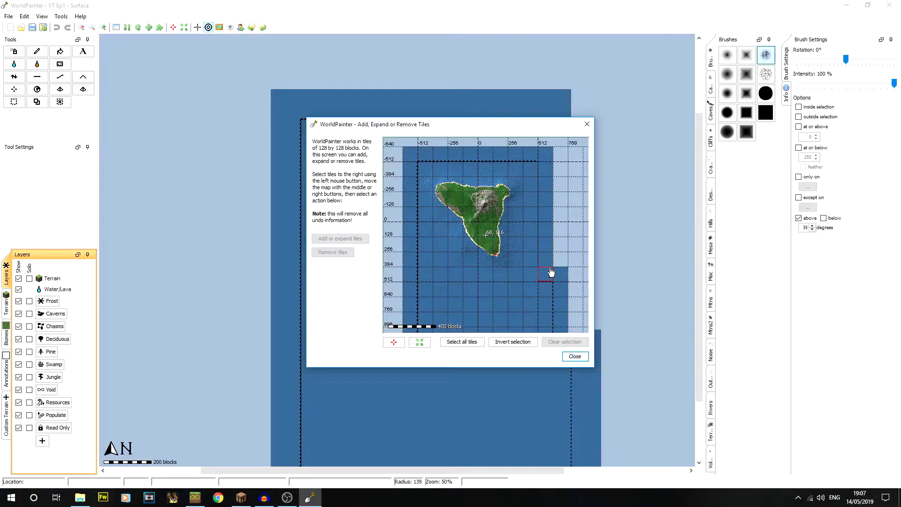
pyautogui.moveTo(550, 271); pyautogui.dragTo(539, 167)
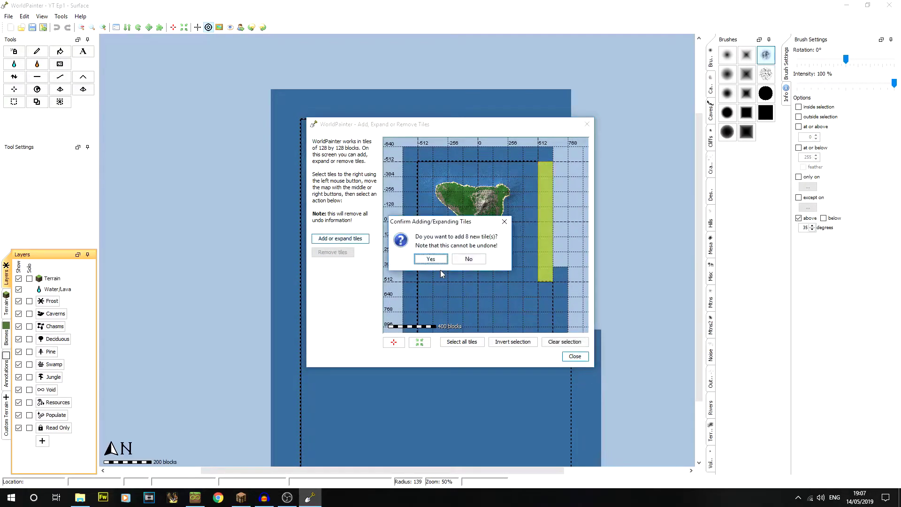
pyautogui.click(444, 260)
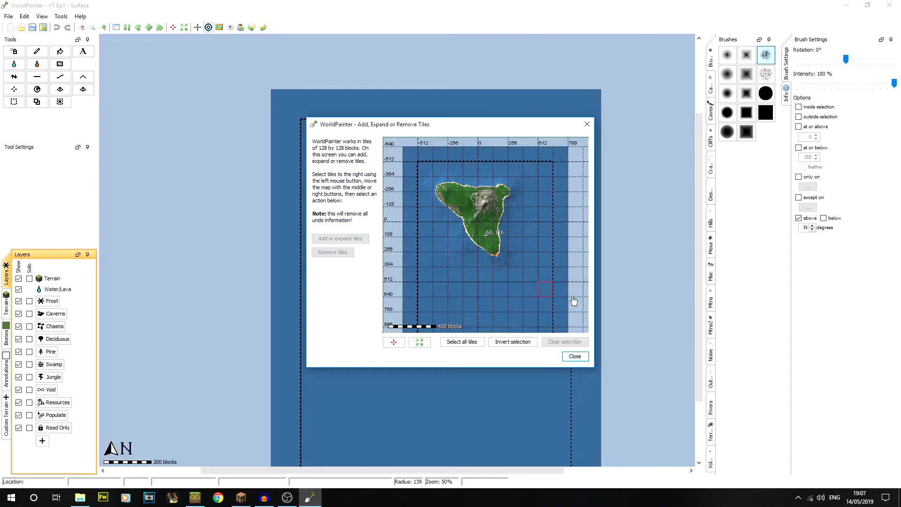
pyautogui.click(577, 357)
# Step: Raise a first pair of curved ridges in the open ocean south of the island with the curved Cliffs brush
pyautogui.moveTo(450, 320); pyautogui.dragTo(446, 176, button='middle')
pyautogui.moveTo(460, 69); pyautogui.dragTo(476, 156, button='middle')
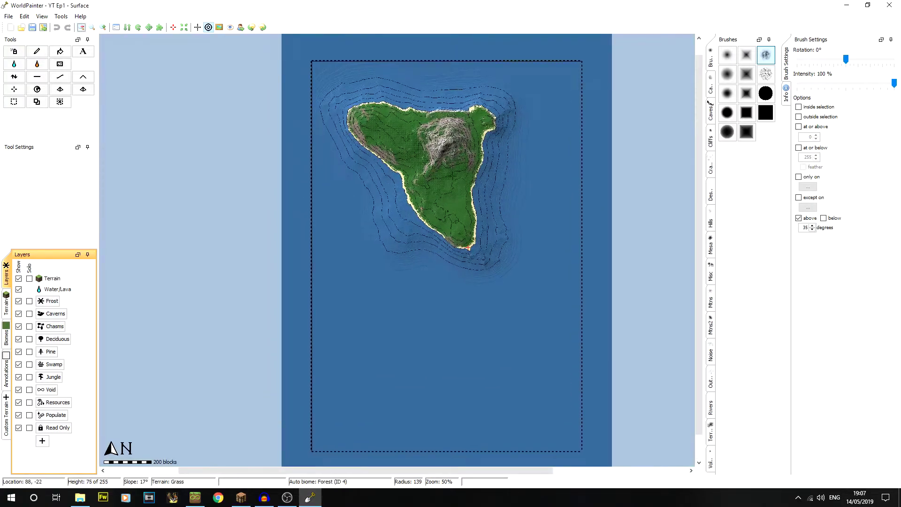
pyautogui.moveTo(440, 267); pyautogui.dragTo(428, 152, button='middle')
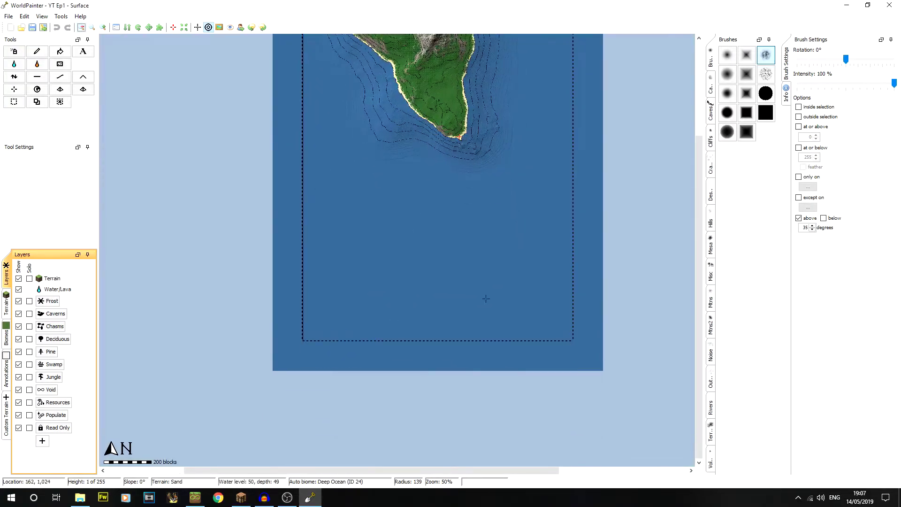
pyautogui.click(103, 30)
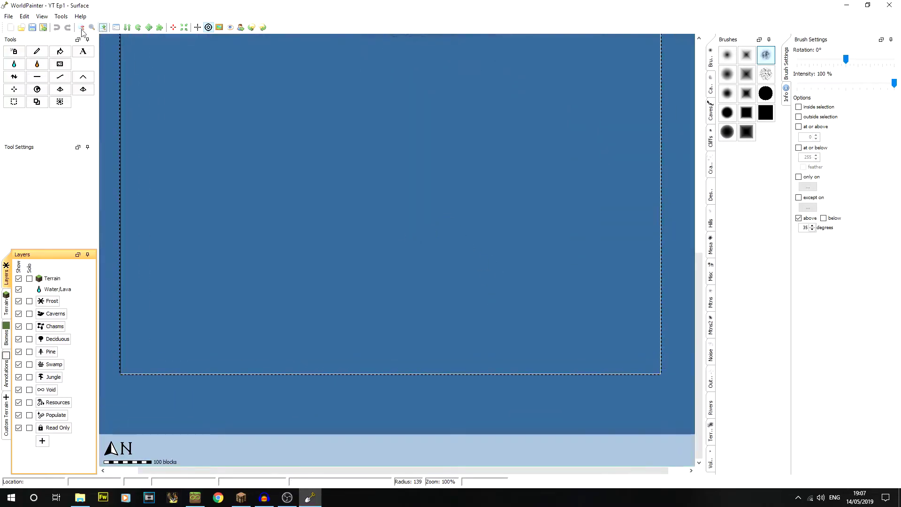
pyautogui.click(20, 75)
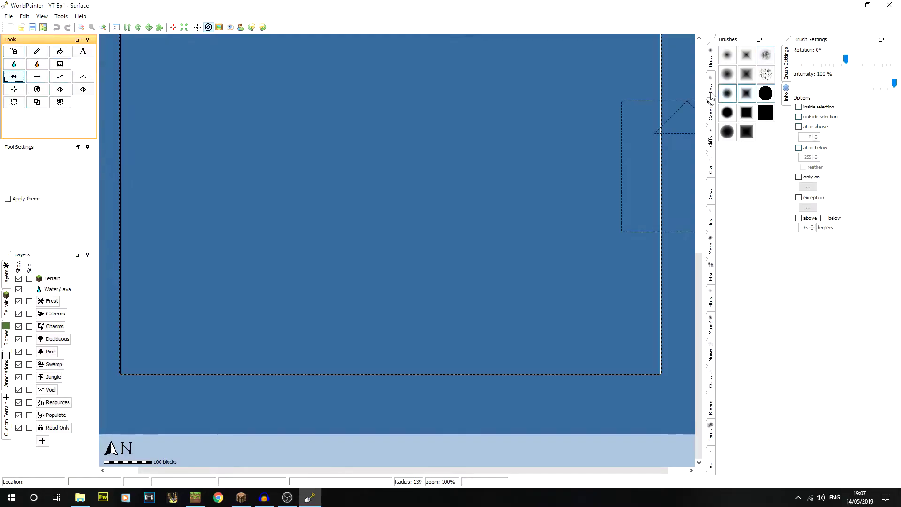
pyautogui.click(711, 99)
pyautogui.click(711, 138)
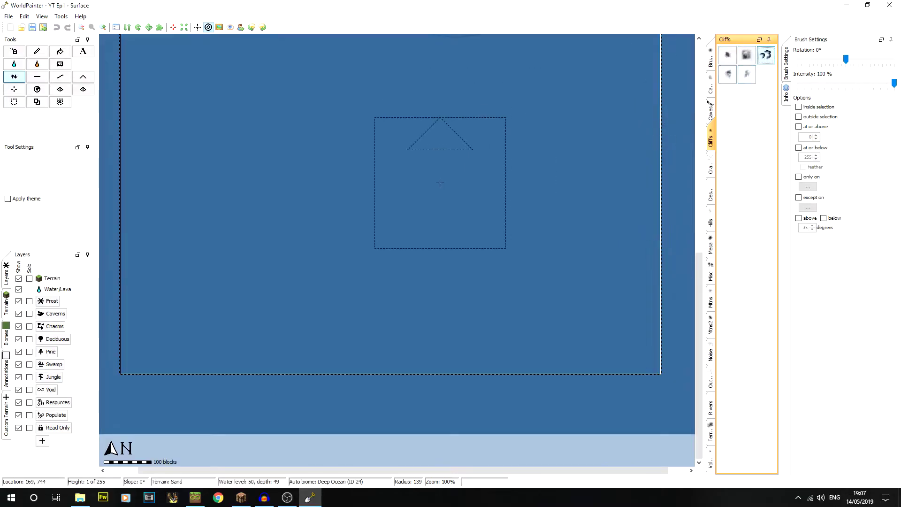
pyautogui.scroll(8, 418, 169)
pyautogui.click(385, 183)
pyautogui.moveTo(386, 183); pyautogui.dragTo(385, 183)
pyautogui.scroll(-6, 385, 183)
pyautogui.click(386, 183)
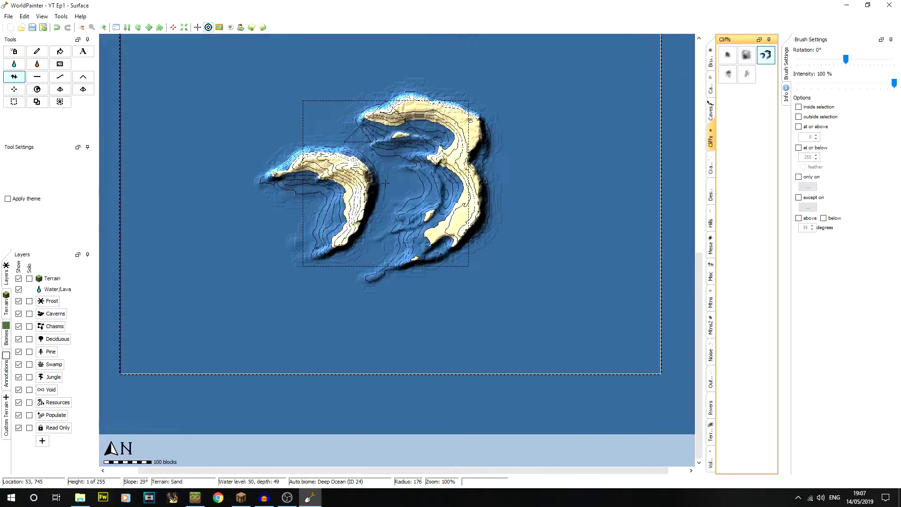
# Step: Rotate the curved Cliffs brush and raise overlapping ridges to extend the southern landmass to the west and east
pyautogui.keyDown('alt'); pyautogui.scroll(7, 384, 176); pyautogui.keyUp('alt')
pyautogui.scroll(4, 381, 170)
pyautogui.click(380, 170)
pyautogui.moveTo(380, 170); pyautogui.dragTo(391, 136)
pyautogui.moveTo(425, 112)
pyautogui.mouseDown(button='middle')
pyautogui.moveTo(527, 311)
pyautogui.moveTo(491, 166)
pyautogui.mouseUp(button='middle')
pyautogui.moveTo(358, 186)
pyautogui.mouseDown()
pyautogui.moveTo(471, 273)
pyautogui.moveTo(568, 230)
pyautogui.moveTo(520, 246)
pyautogui.moveTo(584, 191)
pyautogui.mouseUp()
# Step: Raise more terrain with the Cliffs brushes rotated 180°, filling the lagoon at the southern landmass's western end
pyautogui.keyDown('alt'); pyautogui.scroll(-5, 357, 187); pyautogui.keyUp('alt')
pyautogui.scroll(6, 573, 223)
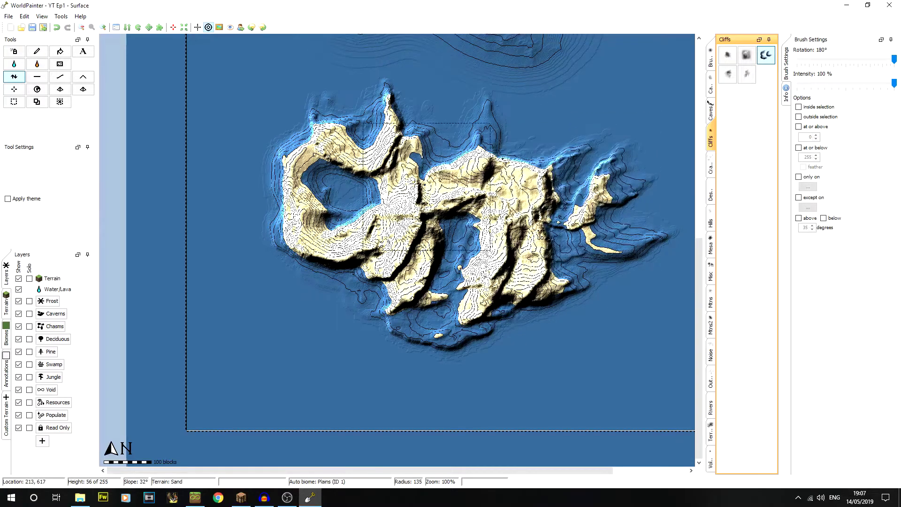
pyautogui.moveTo(344, 189)
pyautogui.mouseDown()
pyautogui.moveTo(352, 201)
pyautogui.moveTo(333, 206)
pyautogui.moveTo(344, 191)
pyautogui.moveTo(330, 210)
pyautogui.moveTo(585, 248)
pyautogui.moveTo(590, 238)
pyautogui.moveTo(562, 253)
pyautogui.mouseUp()
pyautogui.scroll(5, 341, 187)
pyautogui.click(746, 57)
pyautogui.scroll(-5, 349, 191)
pyautogui.moveTo(390, 221); pyautogui.dragTo(317, 183, button='middle')
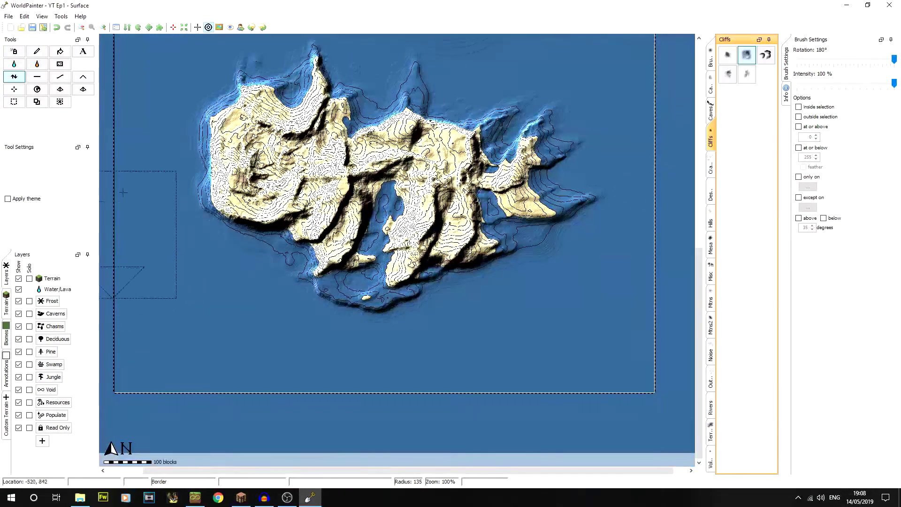
# Step: Paint Mesa terrain over the southern landmass's slopes above 35 degrees with the Pencil tool and a large round brush
pyautogui.click(38, 54)
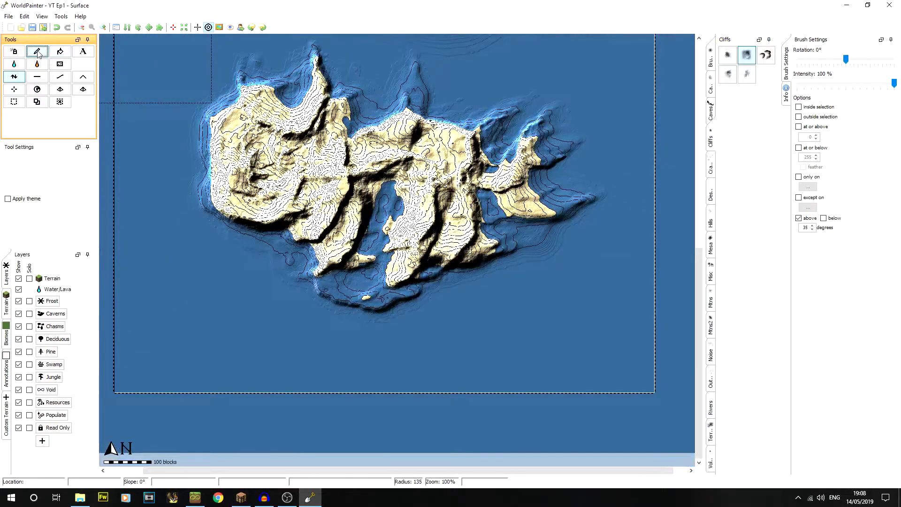
pyautogui.click(7, 307)
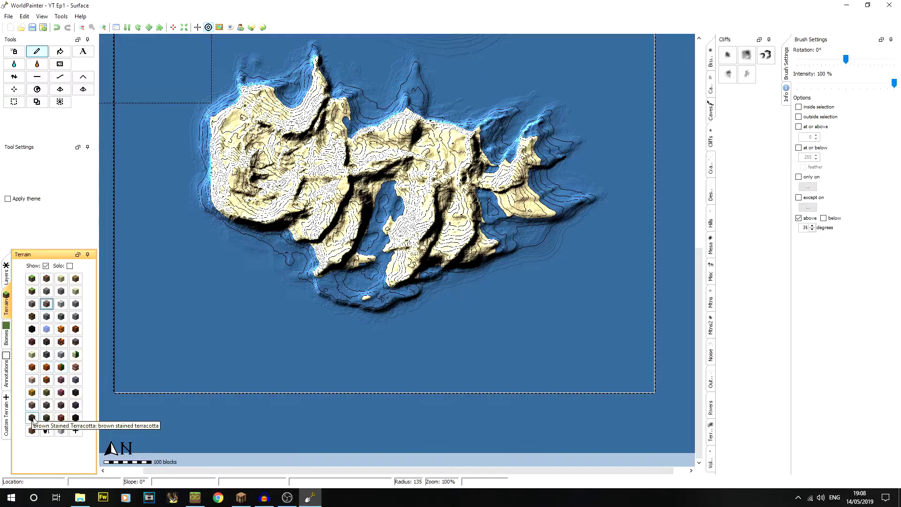
pyautogui.click(77, 368)
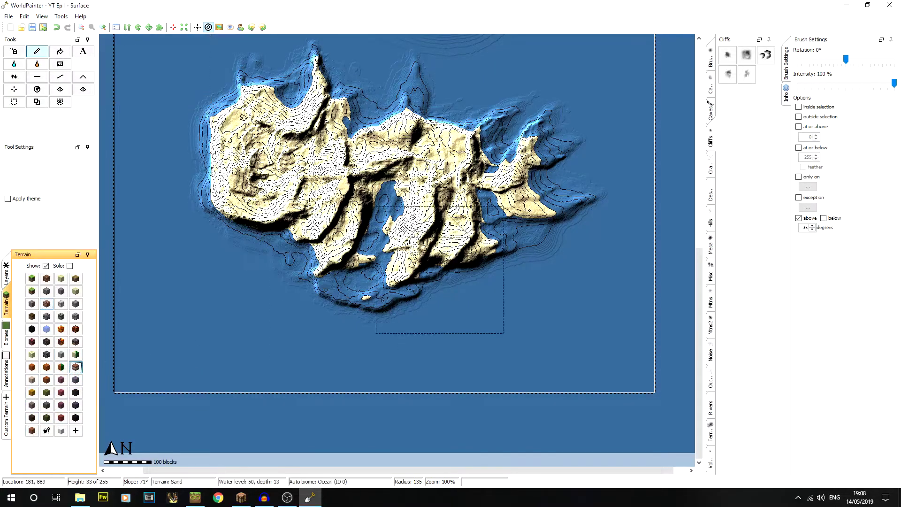
pyautogui.click(804, 219)
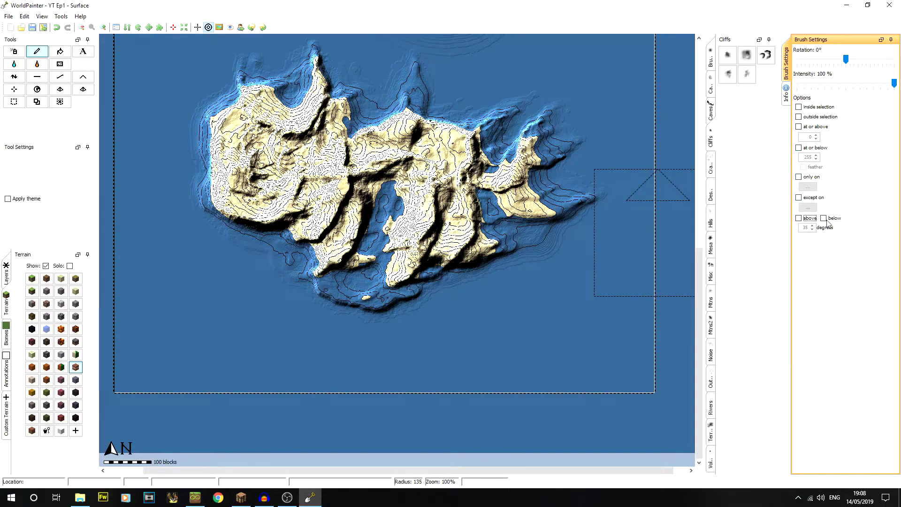
pyautogui.click(805, 219)
pyautogui.click(710, 62)
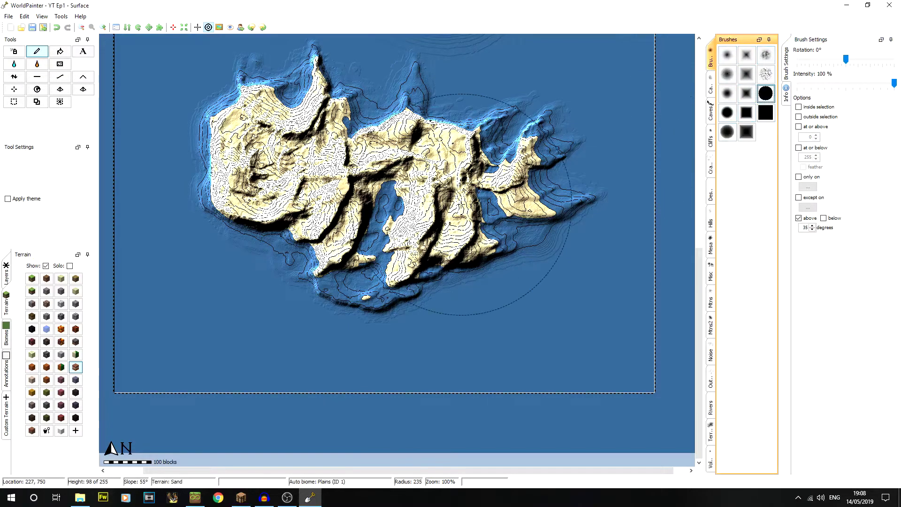
pyautogui.click(727, 113)
pyautogui.click(464, 188)
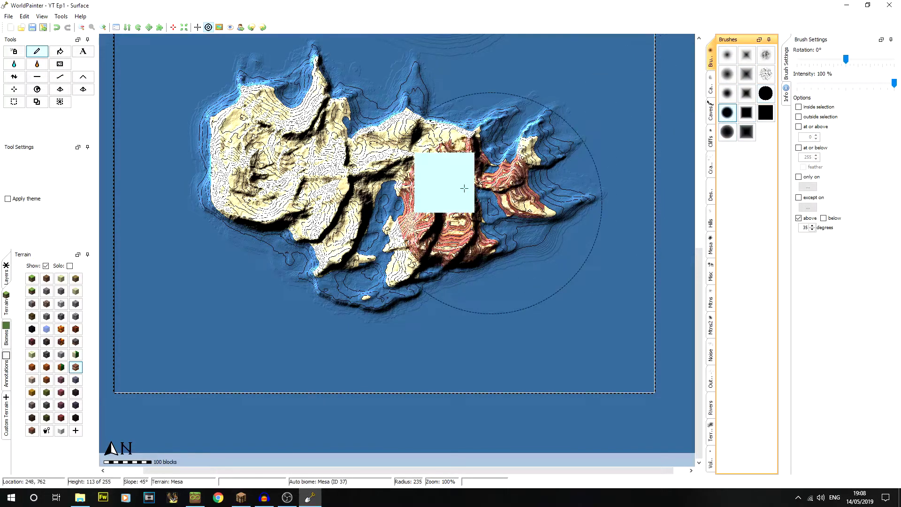
pyautogui.moveTo(424, 195)
pyautogui.mouseDown()
pyautogui.moveTo(332, 349)
pyautogui.moveTo(412, 121)
pyautogui.moveTo(268, 158)
pyautogui.moveTo(278, 162)
pyautogui.mouseUp()
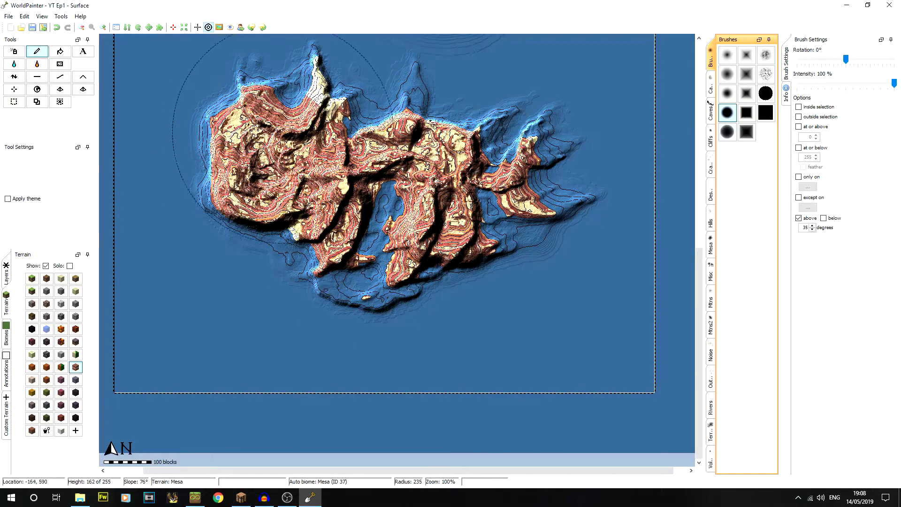
pyautogui.scroll(3, 297, 186)
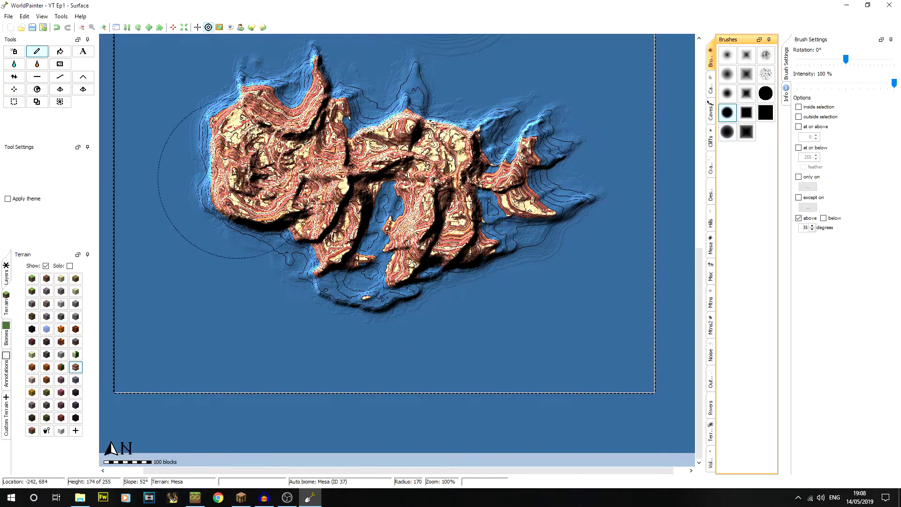
# Step: Start a merge with an existing Minecraft map despite the world not being imported, choosing level.dat from the YT Ep1 save
pyautogui.moveTo(459, 102); pyautogui.dragTo(447, 280, button='middle')
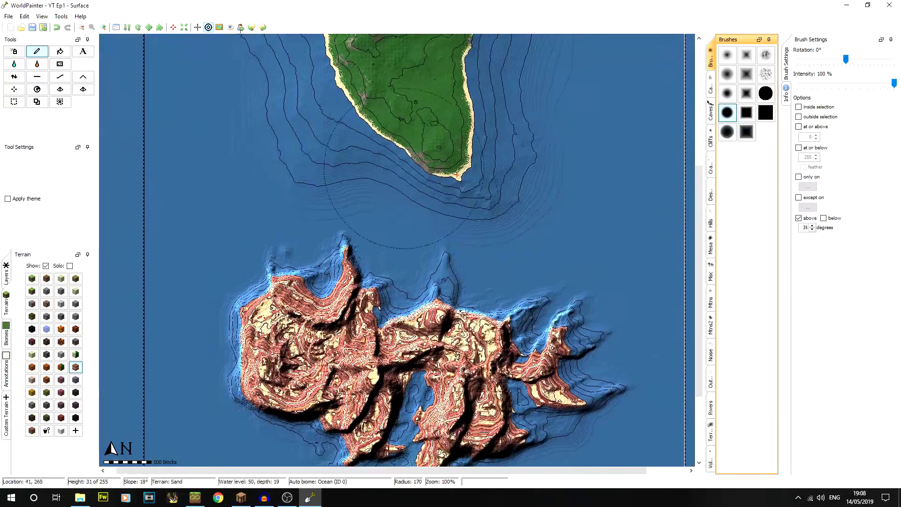
pyautogui.click(82, 27)
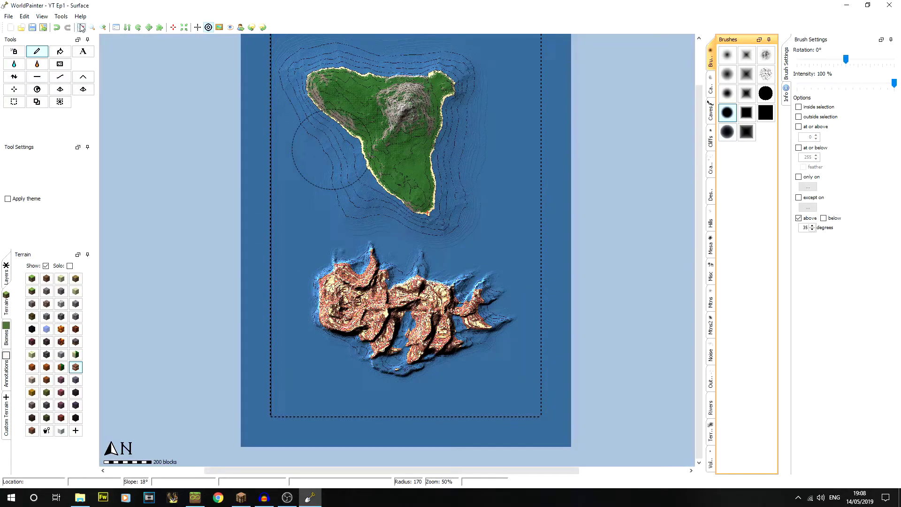
pyautogui.click(8, 17)
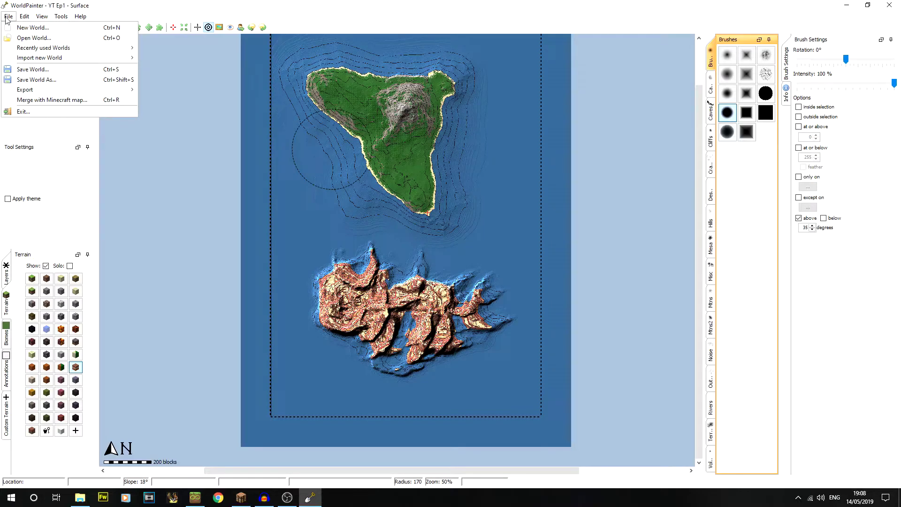
pyautogui.click(24, 102)
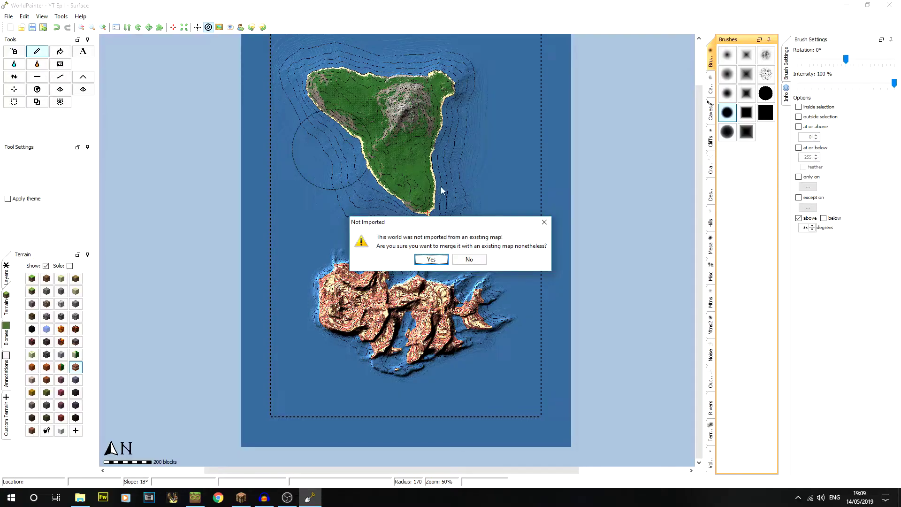
pyautogui.click(432, 260)
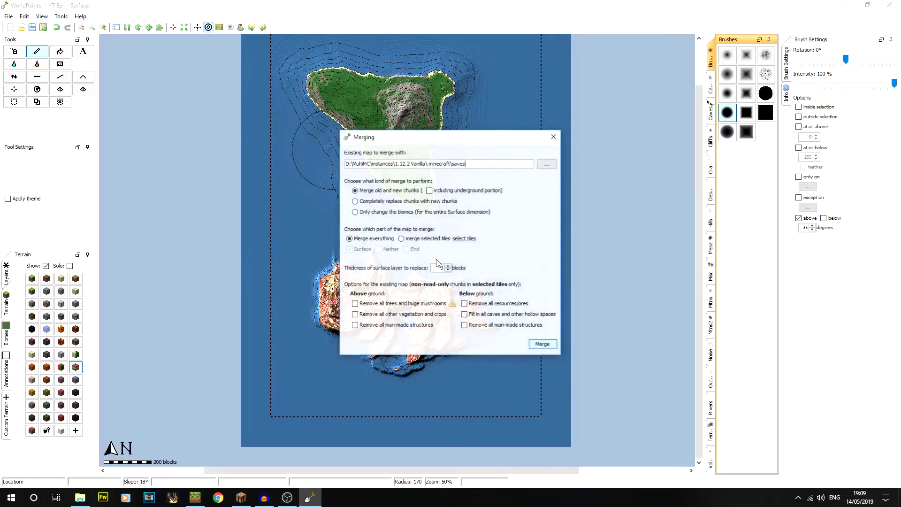
pyautogui.click(549, 169)
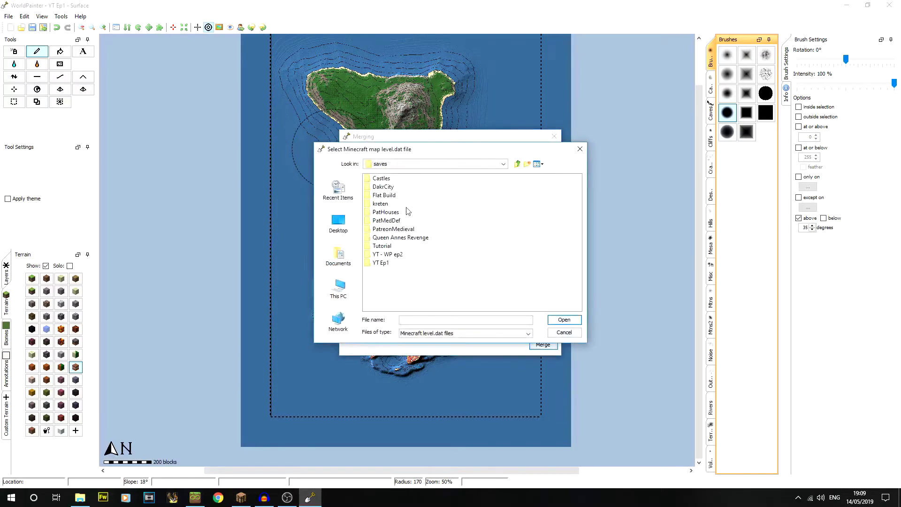
pyautogui.click(377, 263)
pyautogui.doubleClick(376, 263)
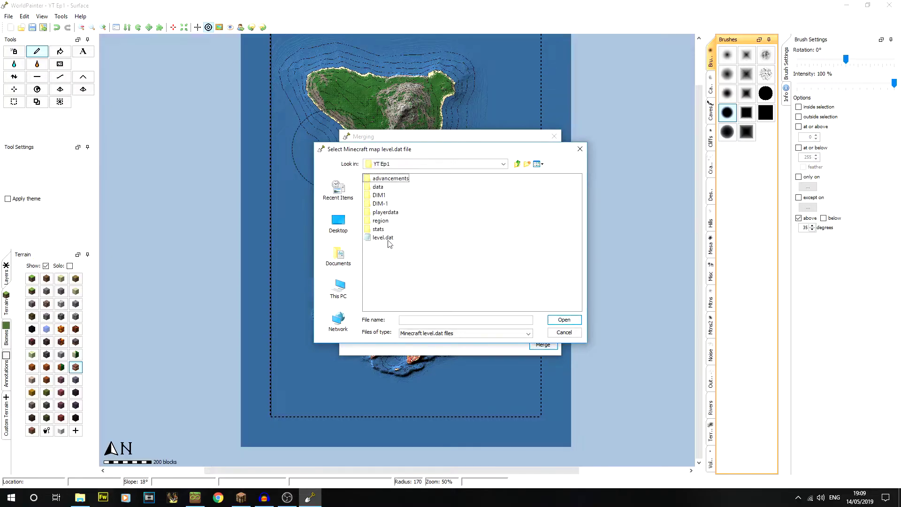
pyautogui.click(384, 238)
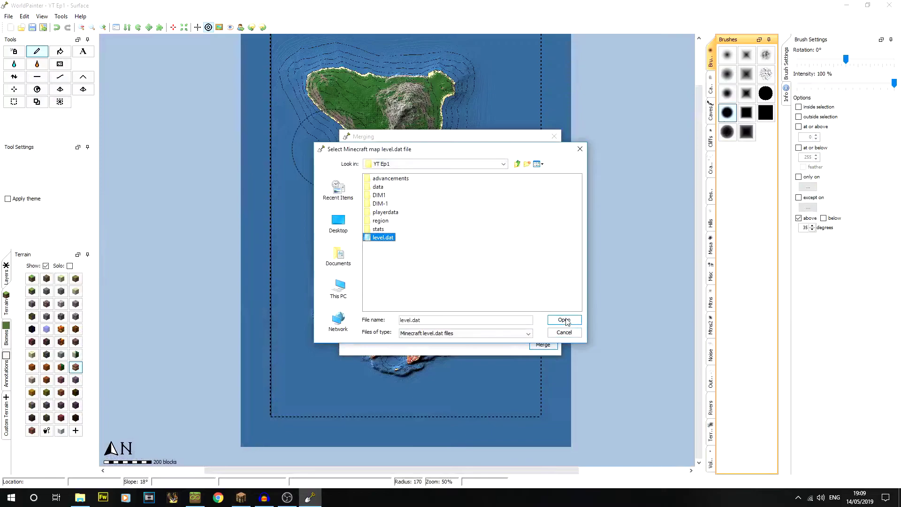
pyautogui.click(564, 320)
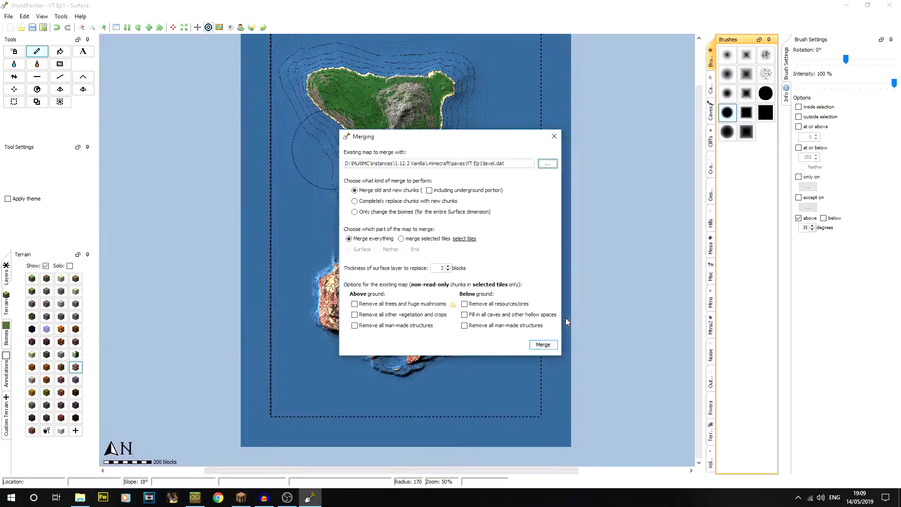
# Step: Limit the merge to the block of Surface tiles around the southern mesa island and run it with old and new chunks merged
pyautogui.click(464, 238)
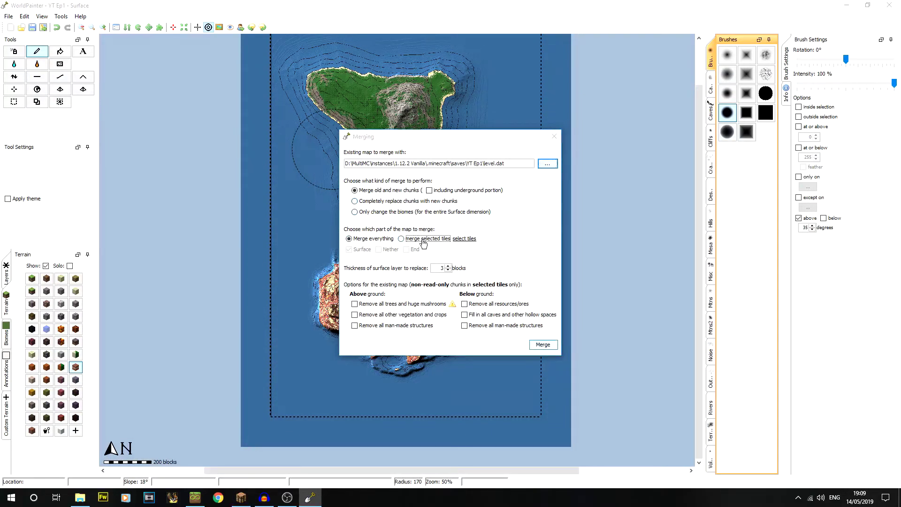
pyautogui.moveTo(467, 301); pyautogui.dragTo(459, 195, button='middle')
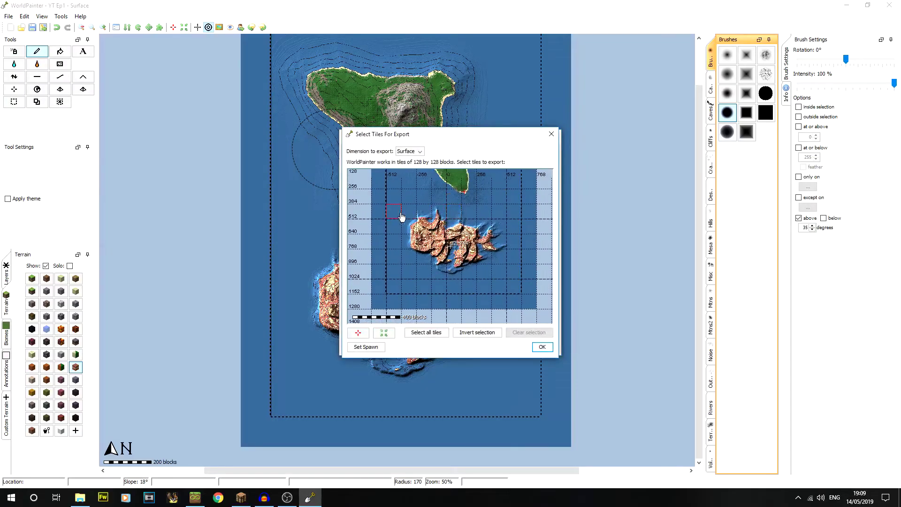
pyautogui.moveTo(394, 211); pyautogui.dragTo(516, 286)
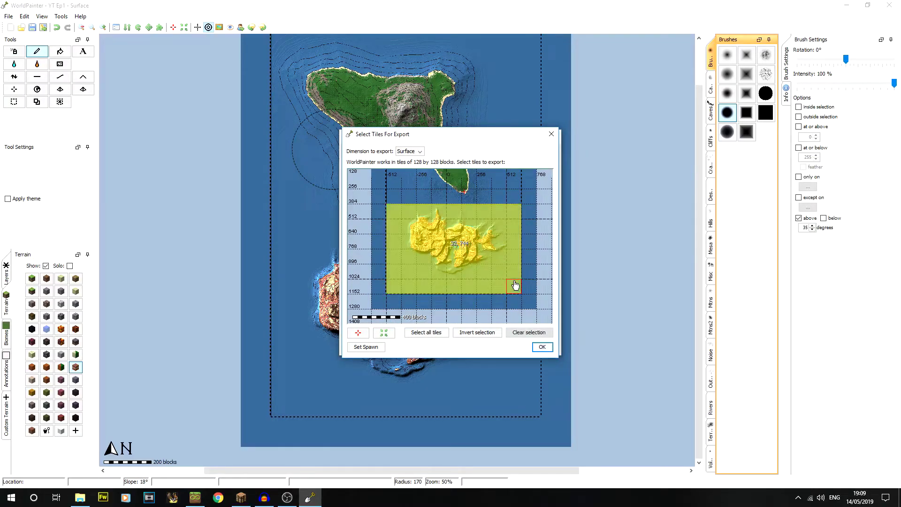
pyautogui.click(542, 348)
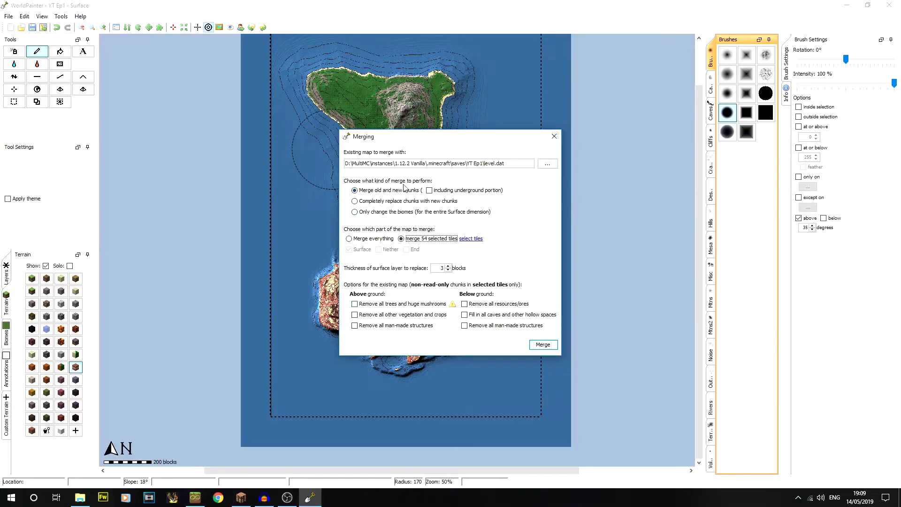
pyautogui.click(546, 345)
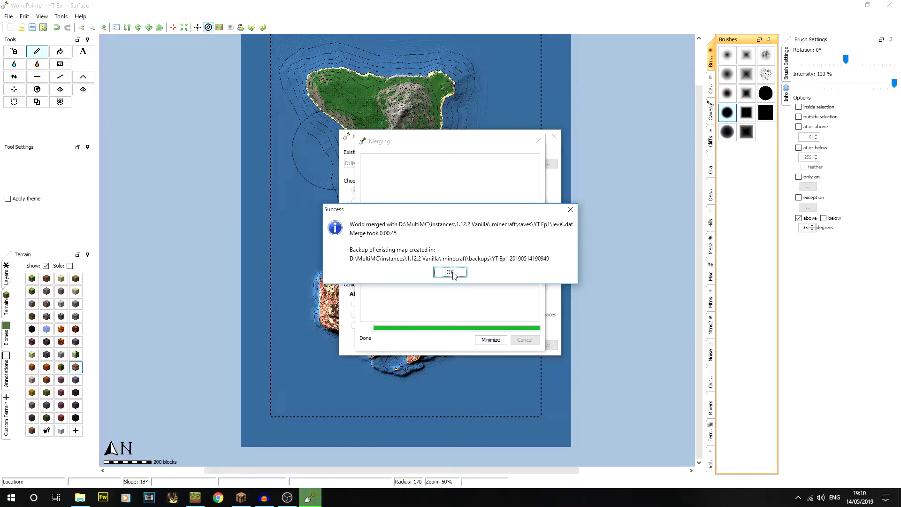
pyautogui.click(450, 272)
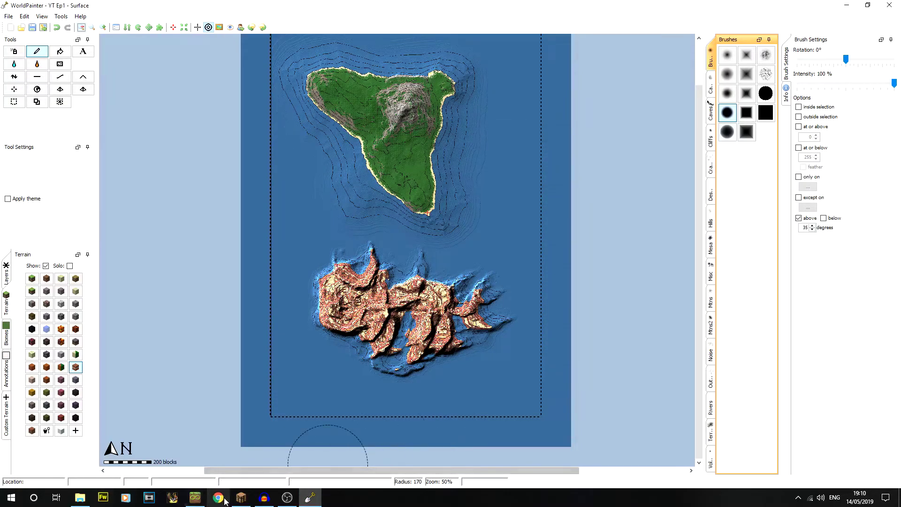
# Step: Switch to Minecraft and load the YT Ep1 singleplayer world
pyautogui.click(239, 500)
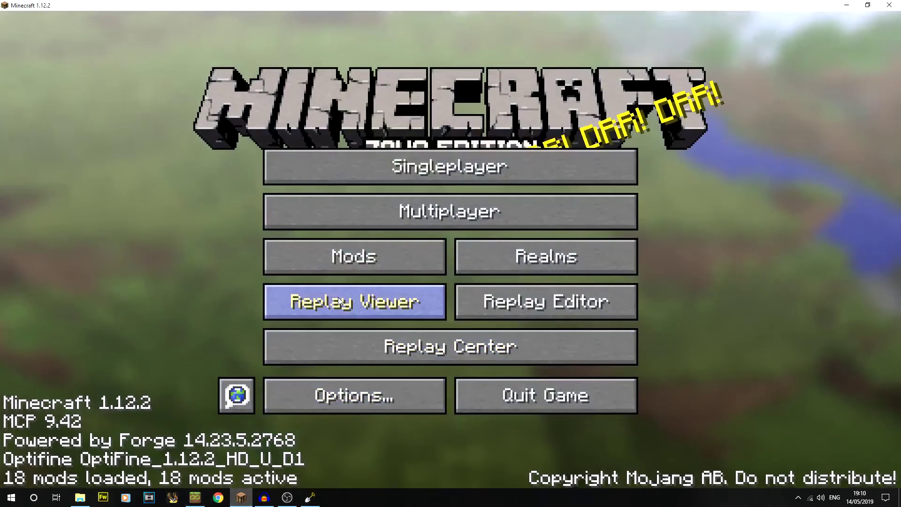
pyautogui.click(398, 174)
pyautogui.click(333, 109)
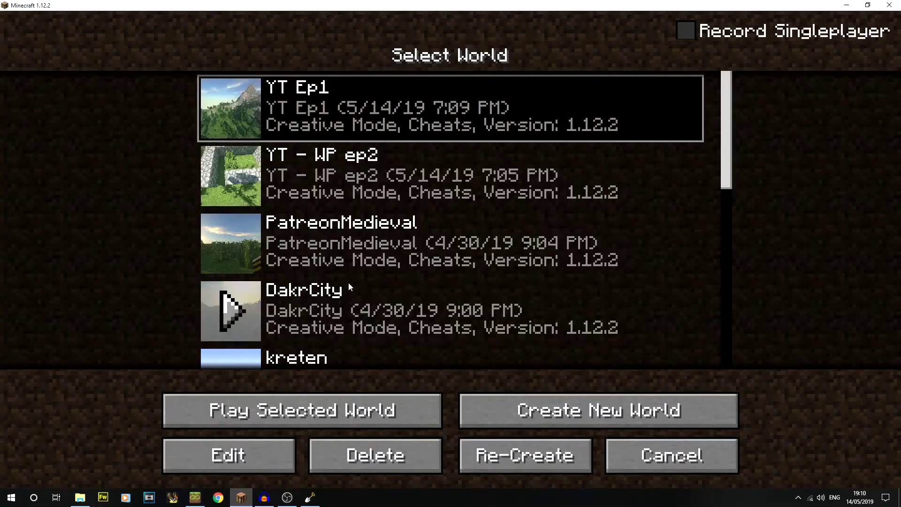
pyautogui.click(346, 399)
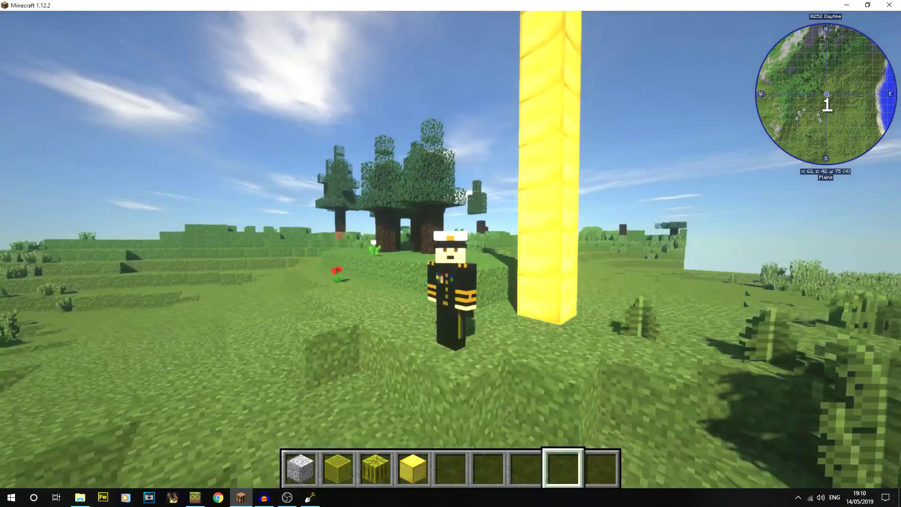
# Step: Change to first-person view and fly south over the original island, checking that the gold pillar and terrain are intact
pyautogui.press('F5')
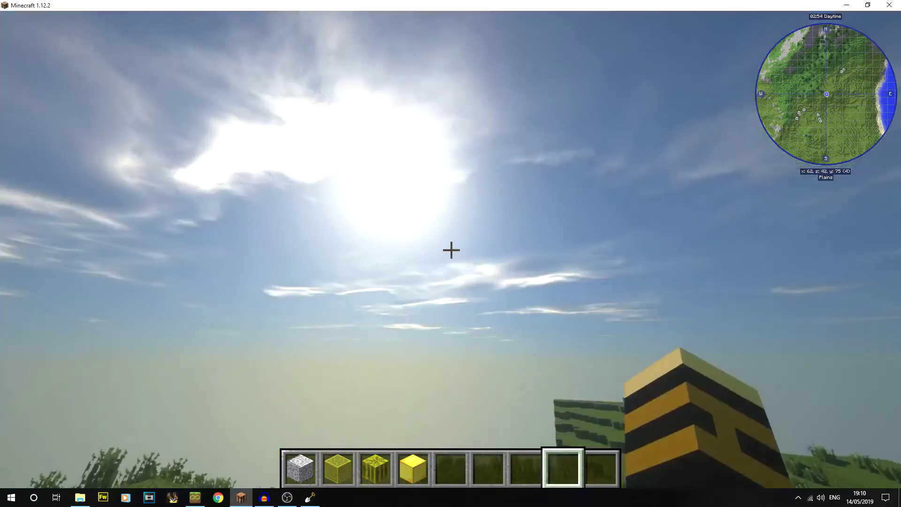
pyautogui.press('space')
pyautogui.press('space')
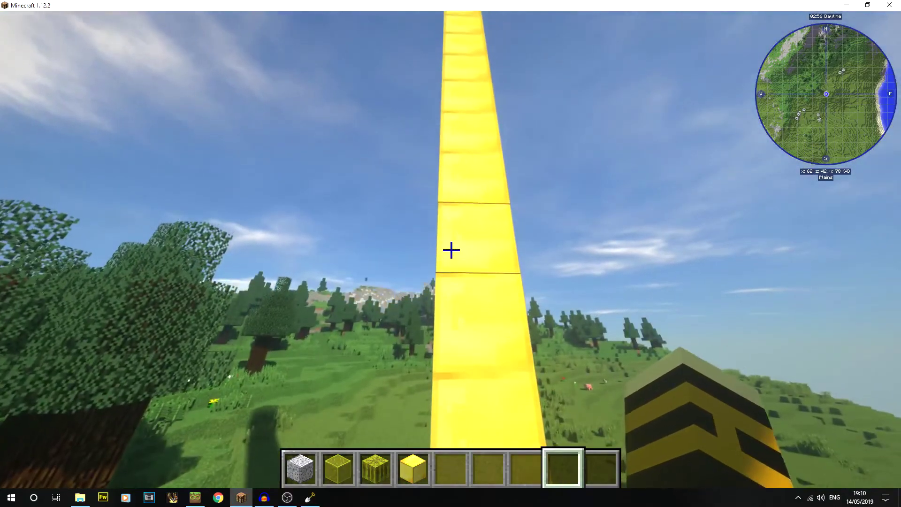
pyautogui.press('s')
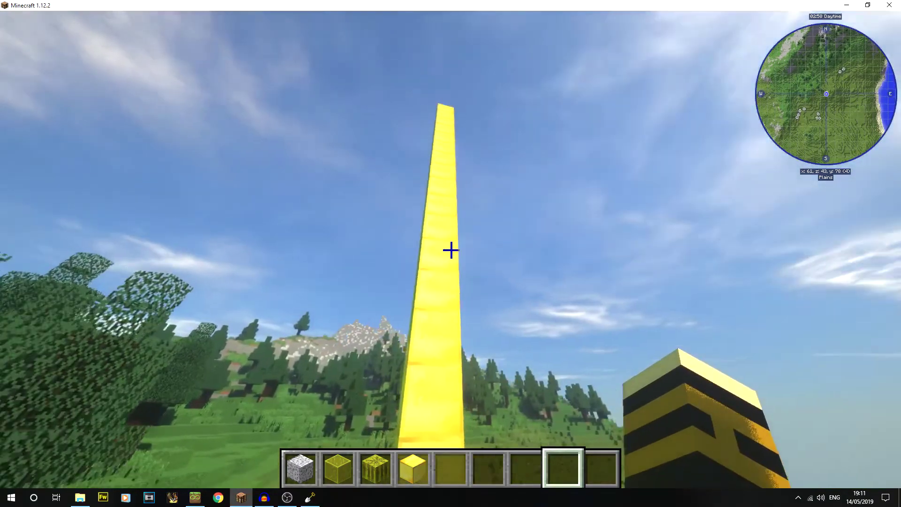
pyautogui.press('w')
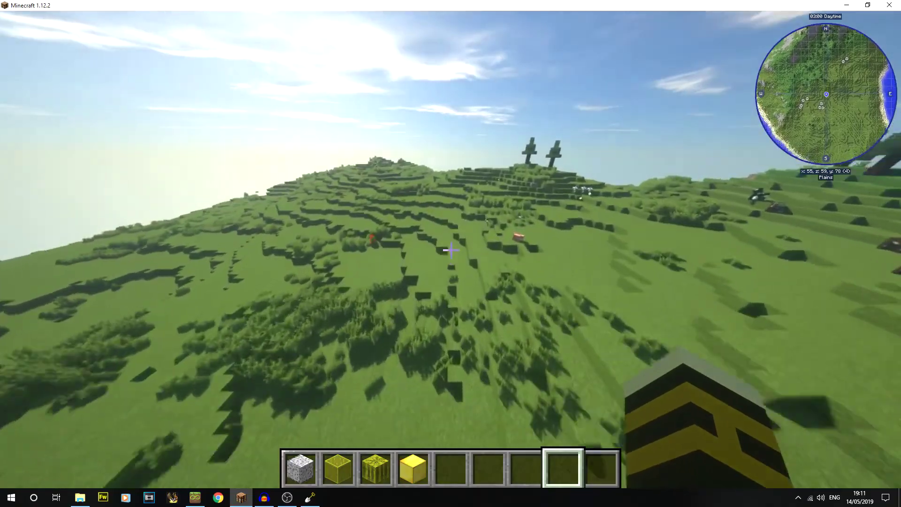
pyautogui.press('w')
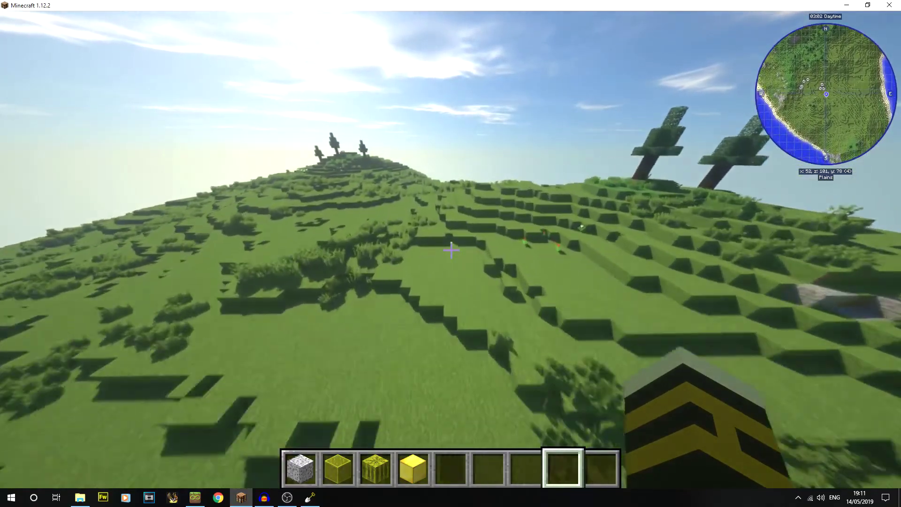
pyautogui.press('w')
# Step: Set the game mode to spectator with the /gamemode spectator command
pyautogui.press('/')
pyautogui.write('ga')
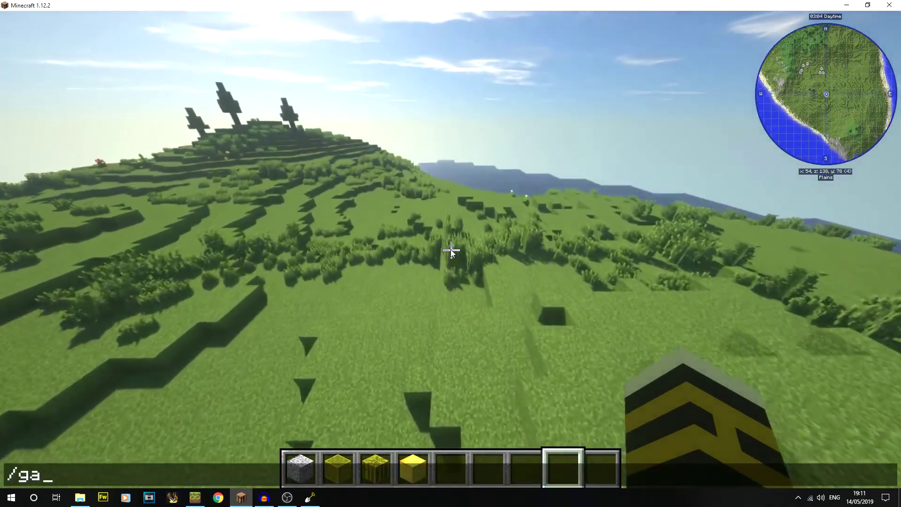
pyautogui.write('memode spectator')
pyautogui.press('Return')
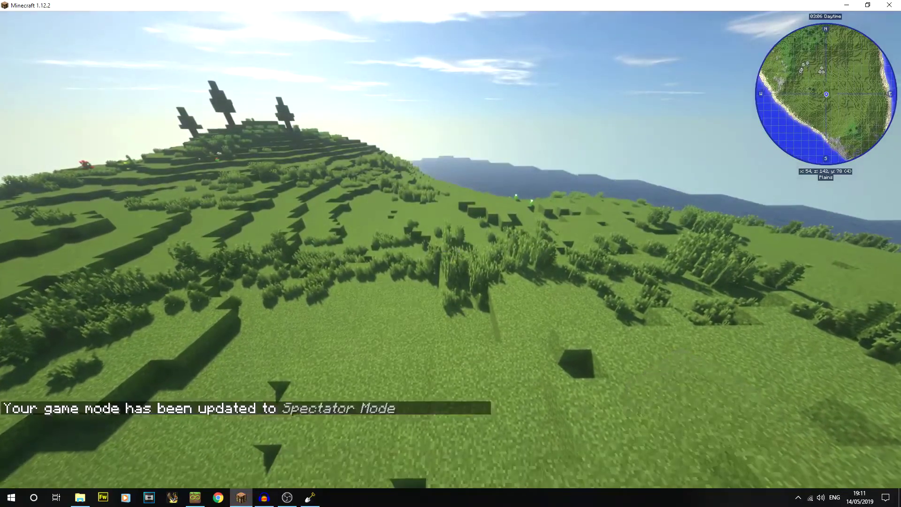
# Step: Fly south across the ocean and inspect the merged mesa island's cliffs, ridges and coastline
pyautogui.press('w')
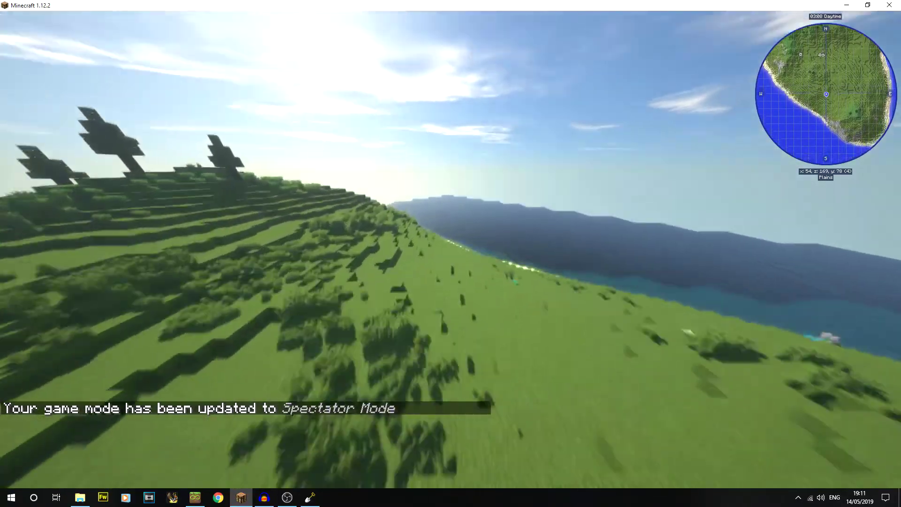
pyautogui.press('w')
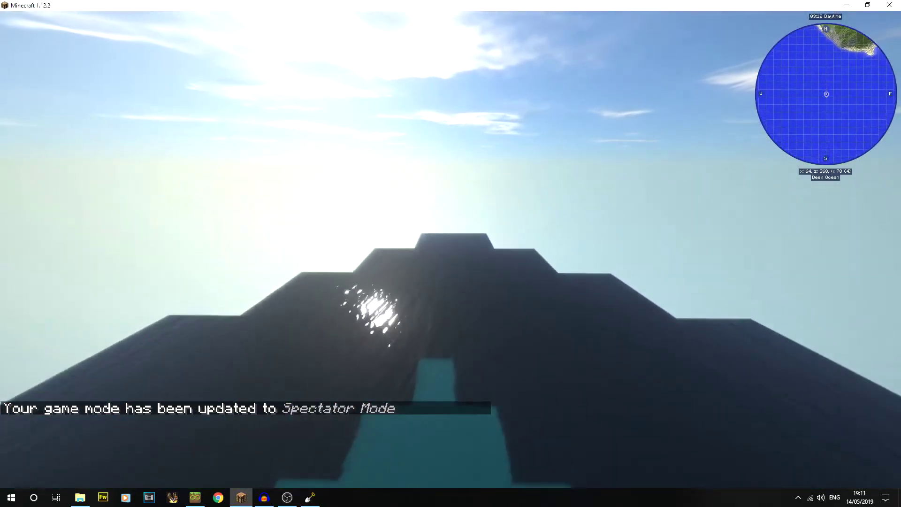
pyautogui.press('w')
pyautogui.press('w')
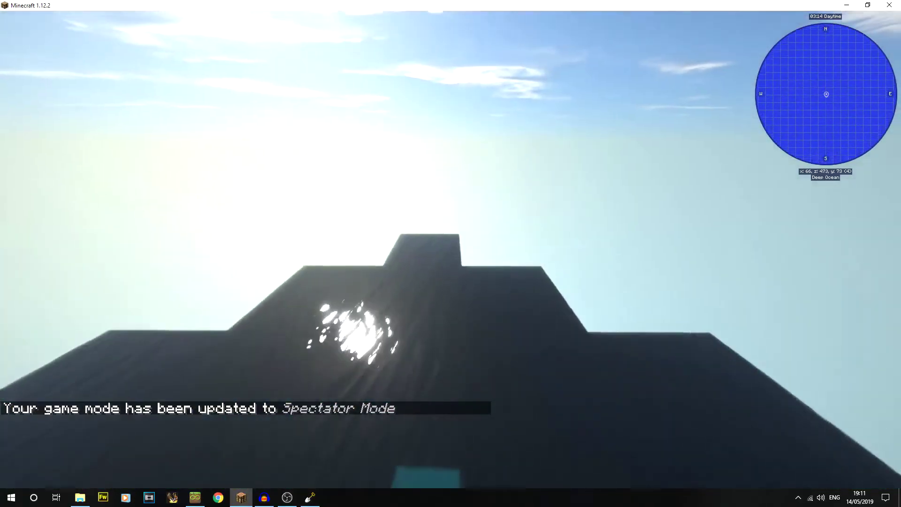
pyautogui.press('w')
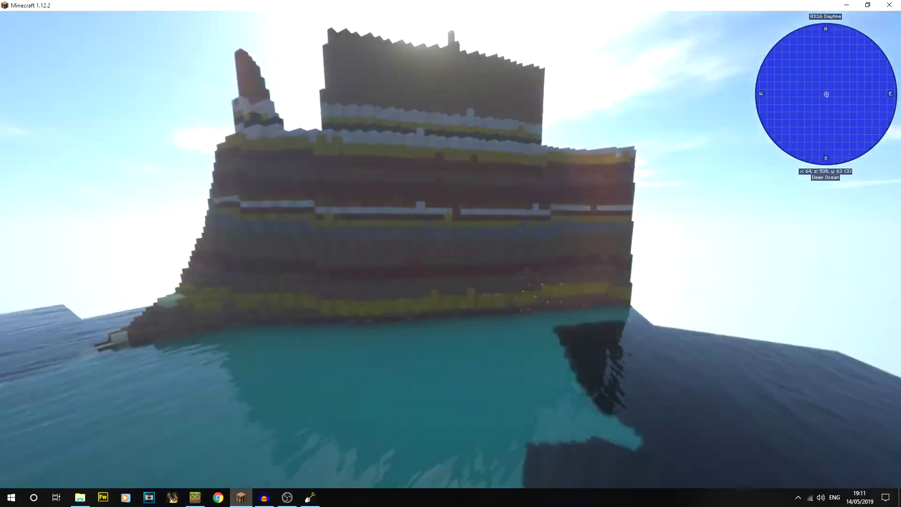
pyautogui.press('w')
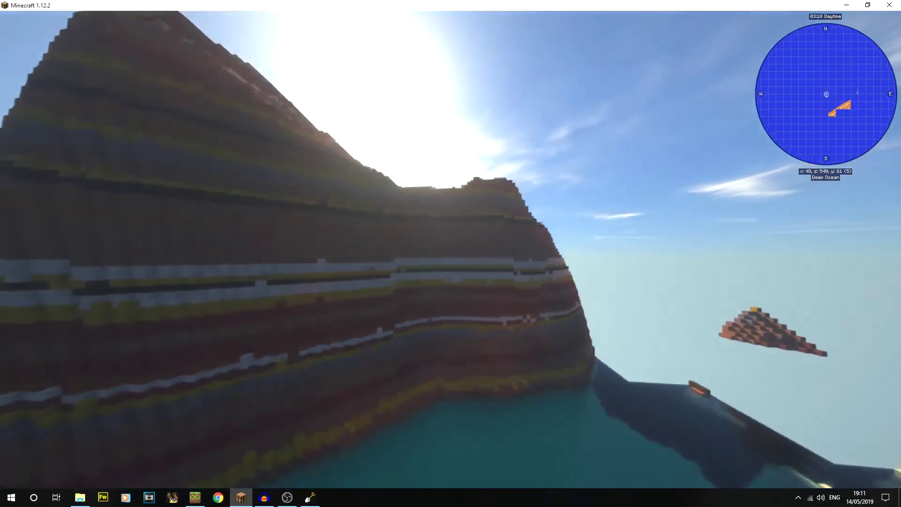
pyautogui.press('w')
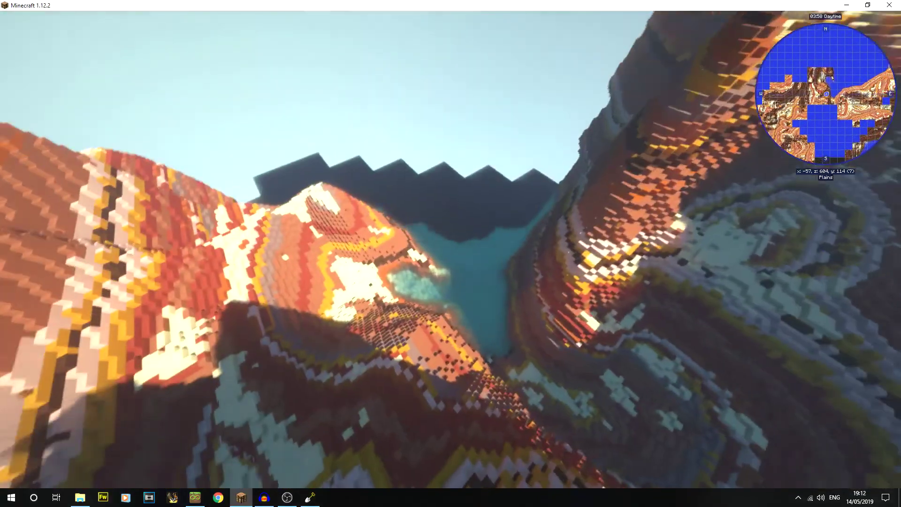
pyautogui.press('w')
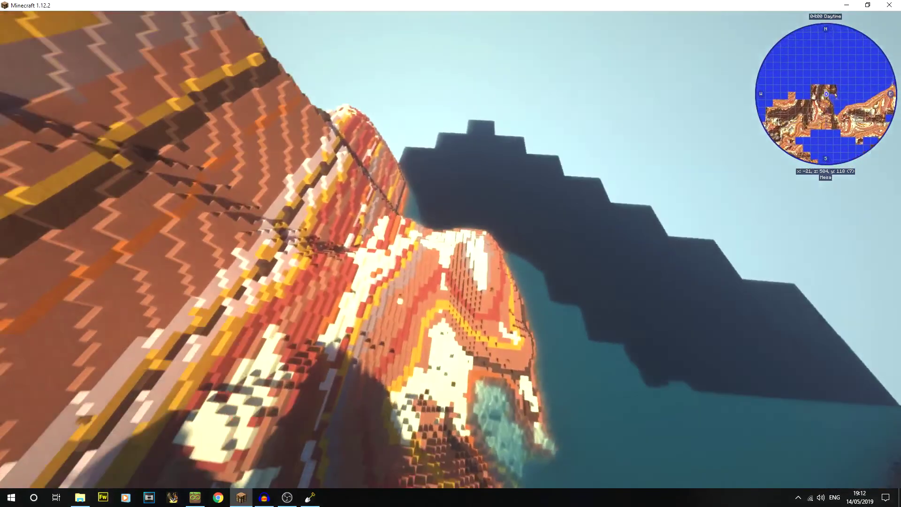